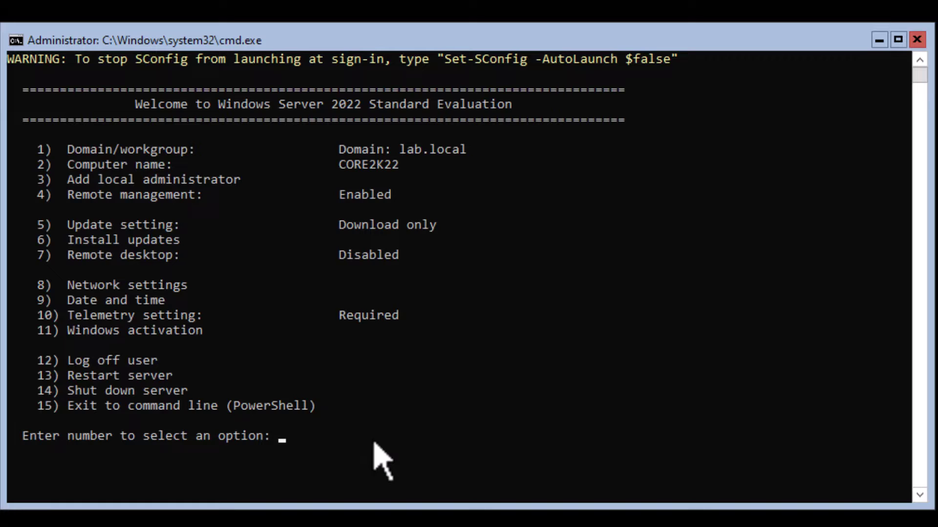
text(15)
Step: Leave SConfig, run msinfo32, and check the OS Version and Hardware Abstraction Layer entries
key(Return)
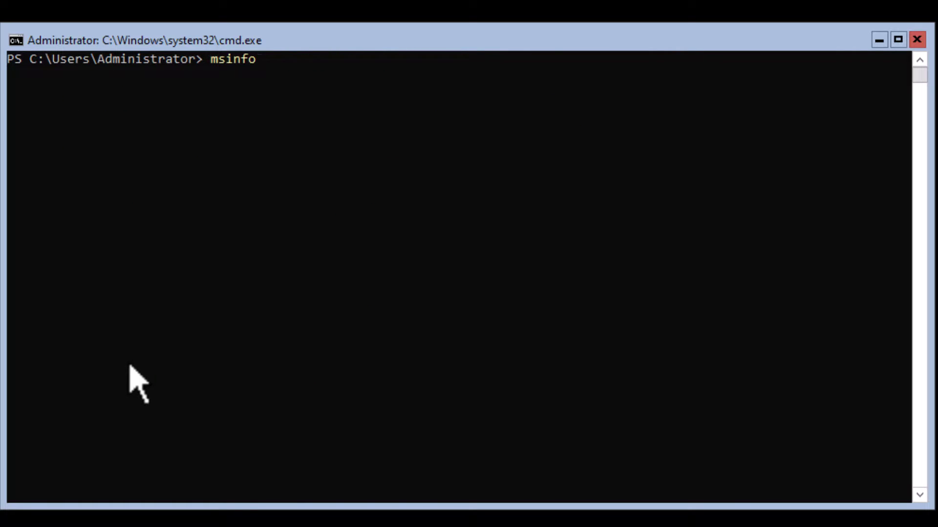
key(Return)
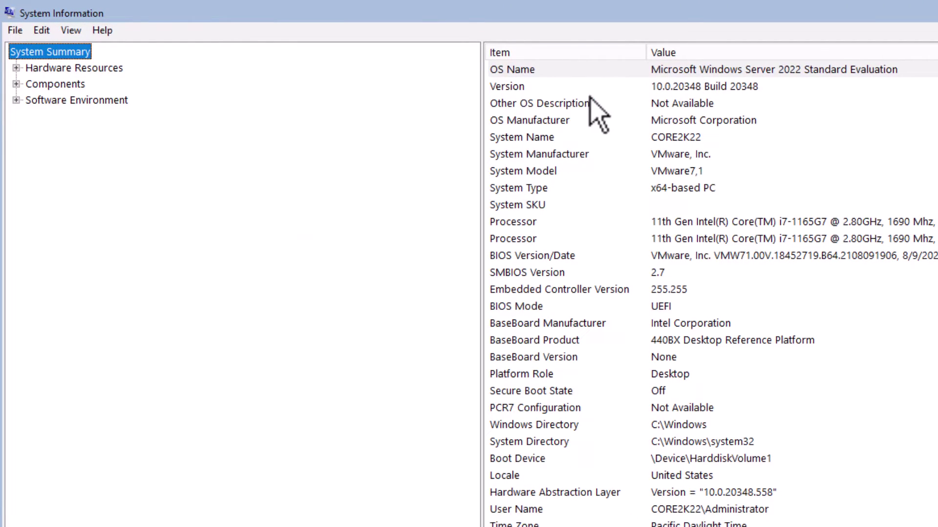
click(606, 89)
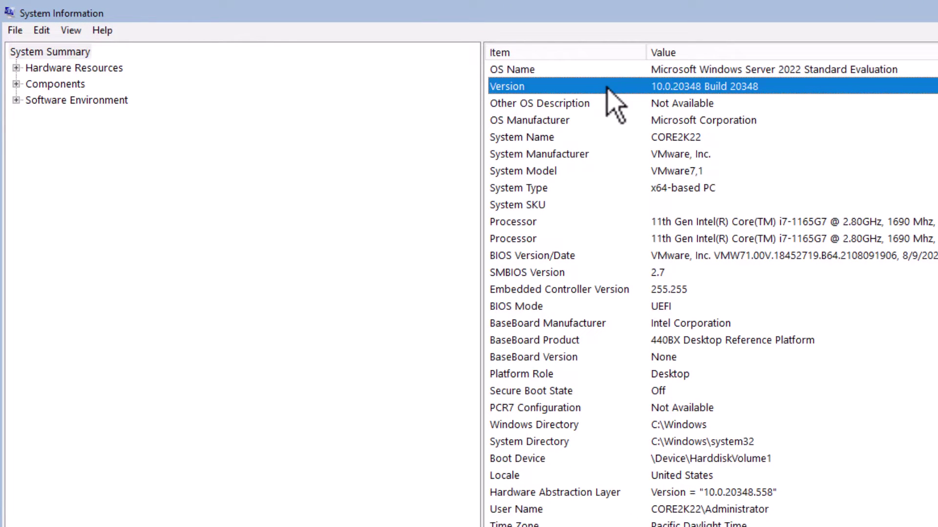
click(590, 494)
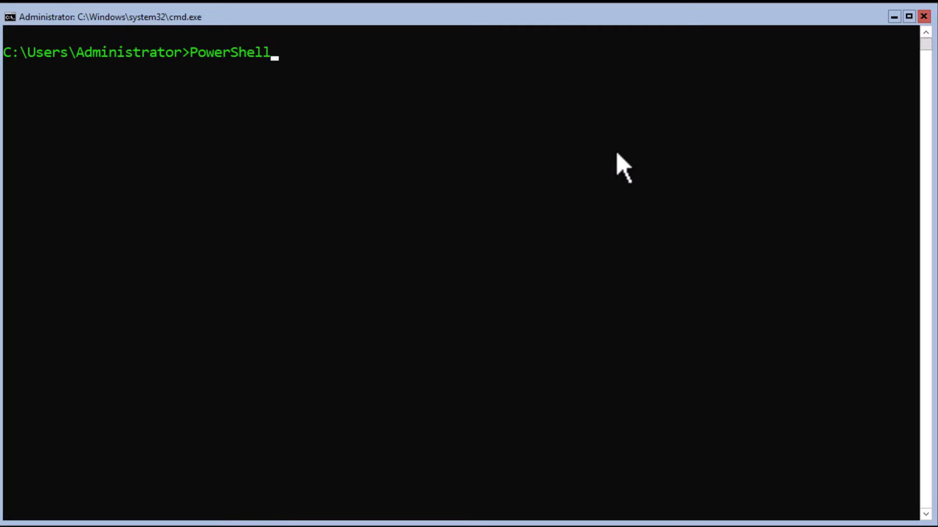
Step: Install ServerCore.AppCompatibility~~~~0.0.1.0 online from PowerShell, then relaunch sconfig
key(Return)
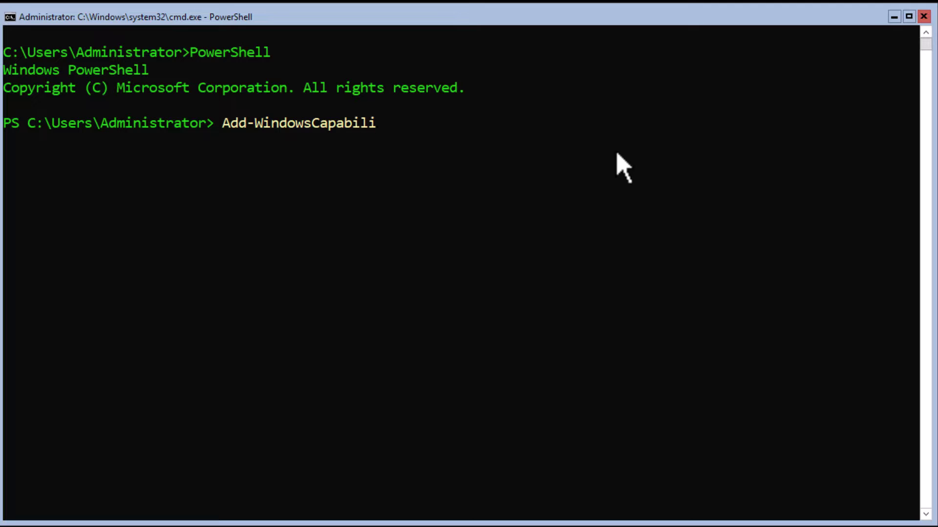
text(-Onl)
text(ine -Name)
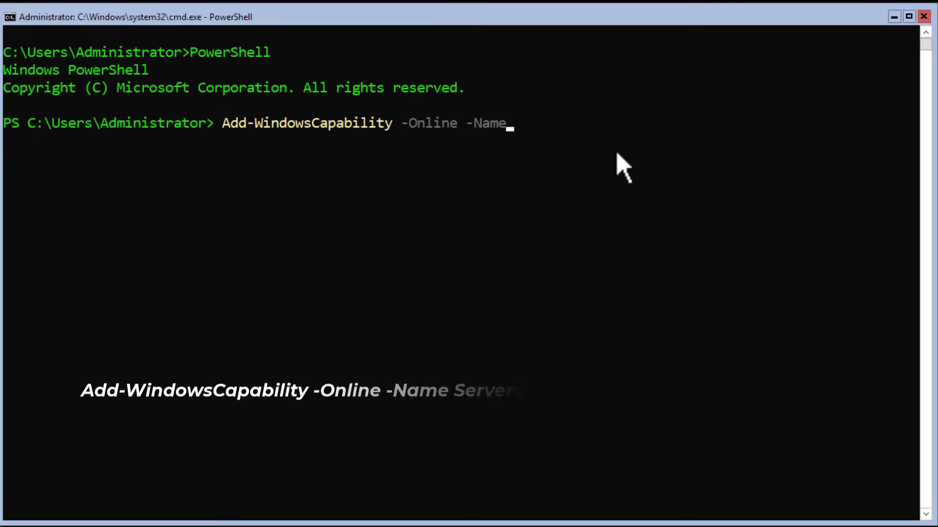
text( ServerCo)
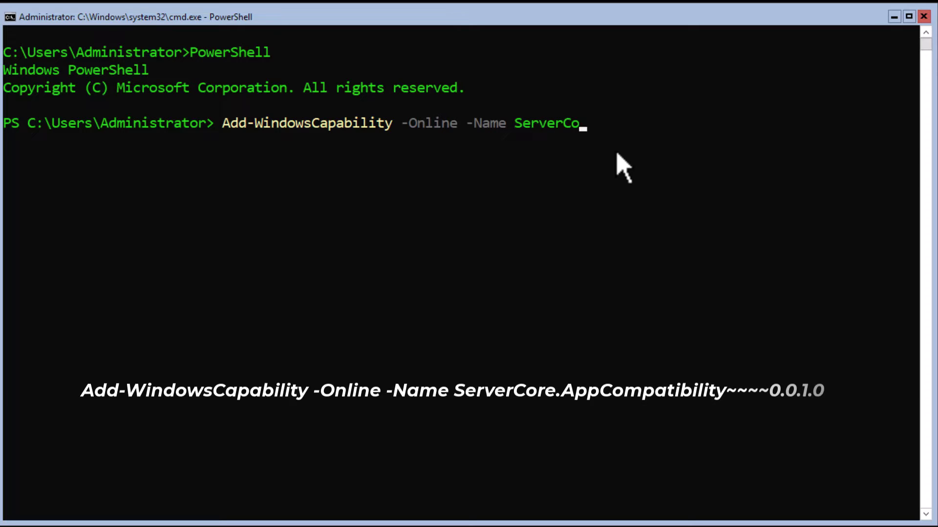
text(re.AppCompatibility~~~~0)
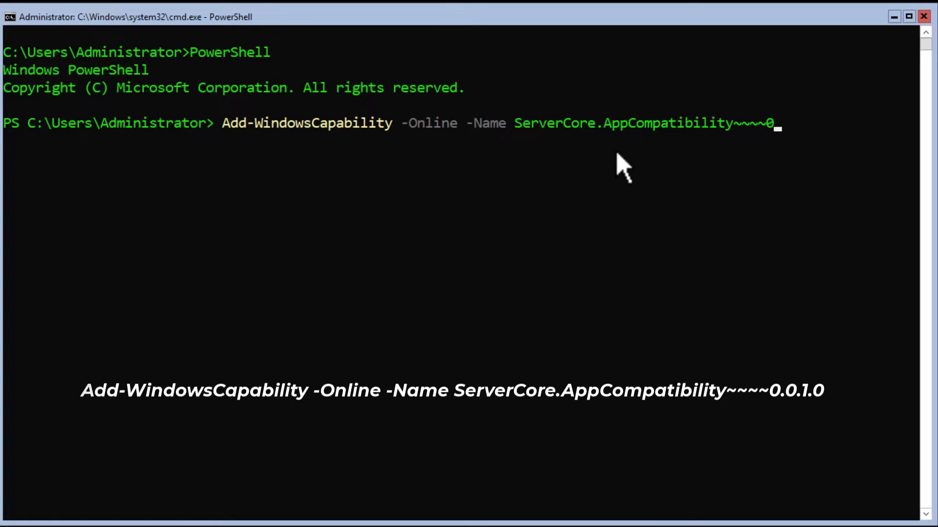
text(.0.)
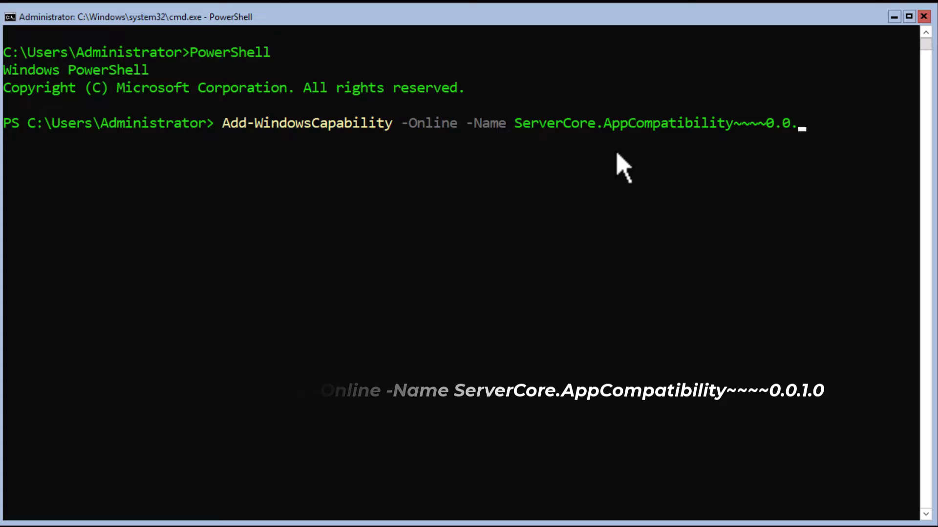
text(1.0)
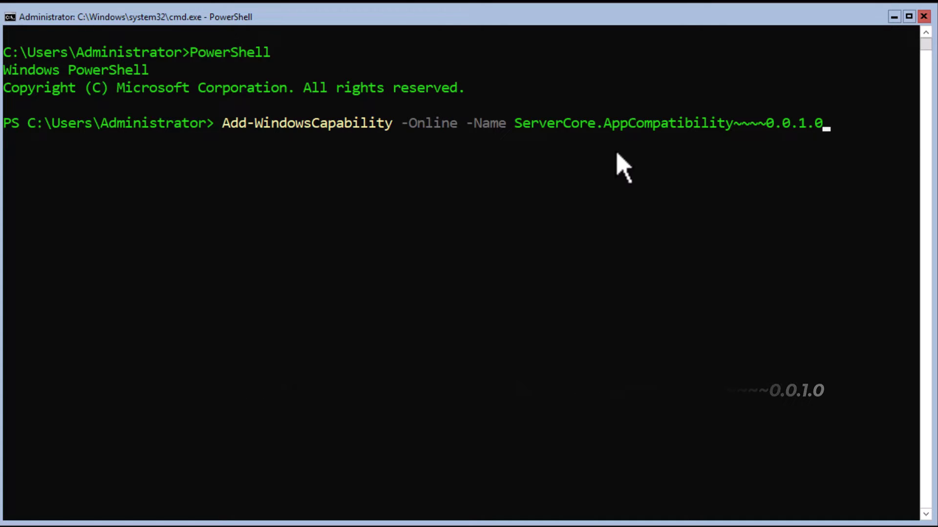
key(Return)
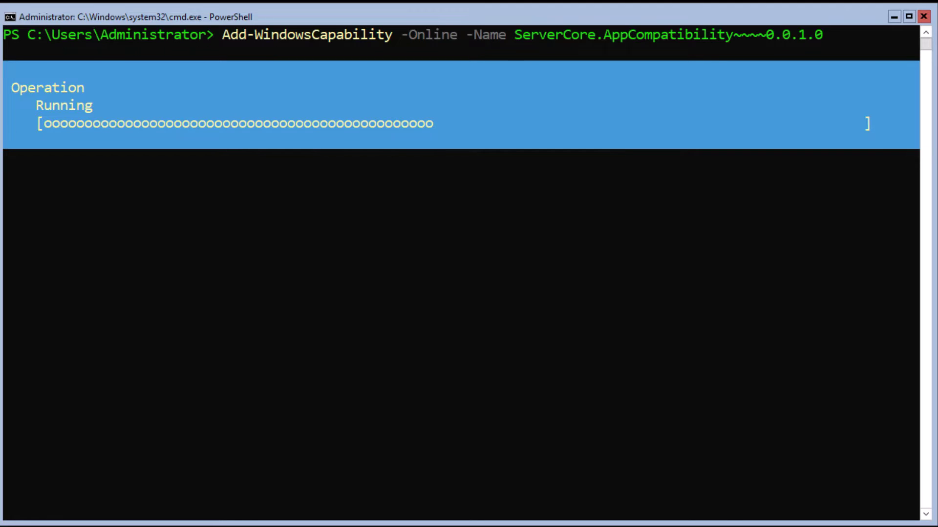
click(688, 176)
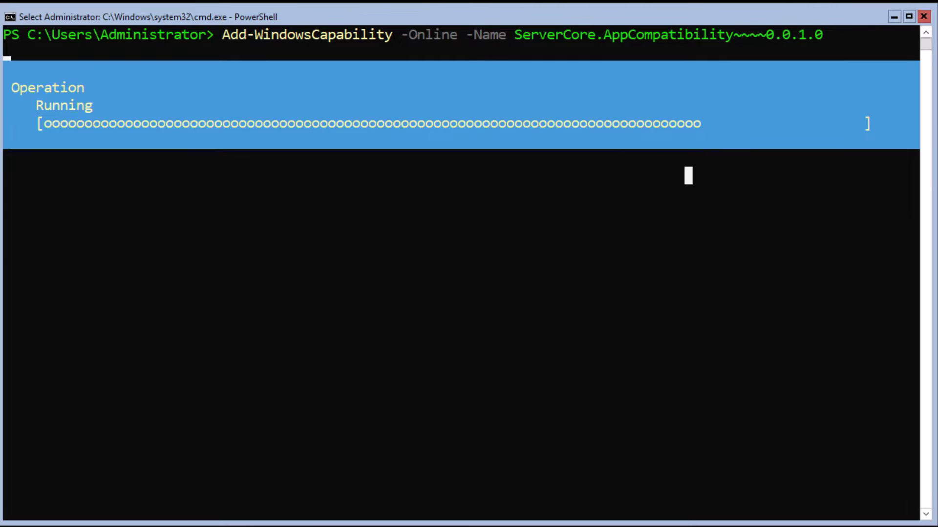
key(Escape)
text(sconfig)
key(Return)
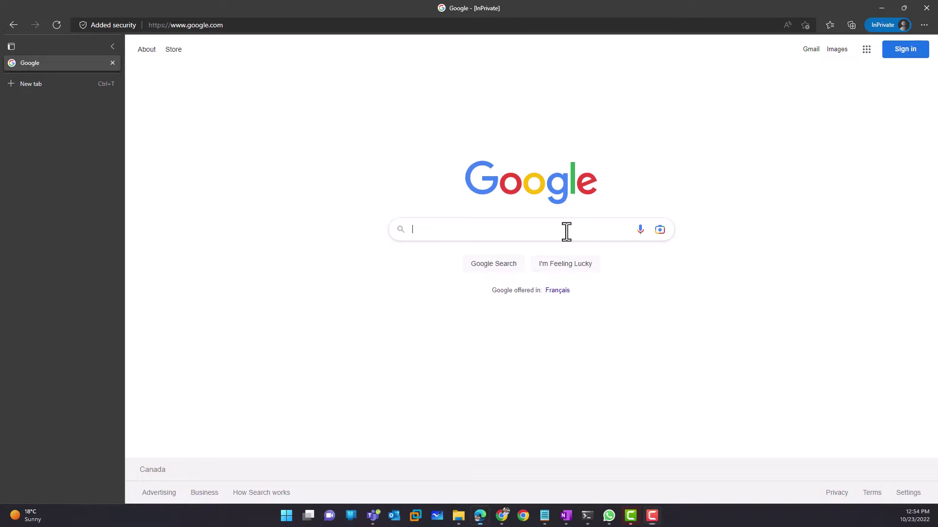
text(Windows Serv)
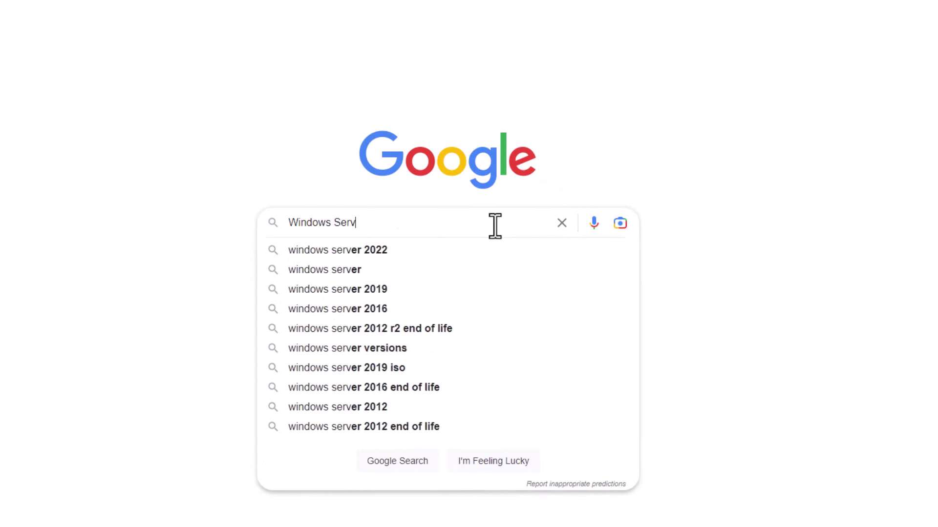
text(er 2022 ea)
Step: Search 'windows server 2022 evaluation' and download the Languages and Optional Features ISO from Evaluation Center
key(BackSpace)
text(valuation)
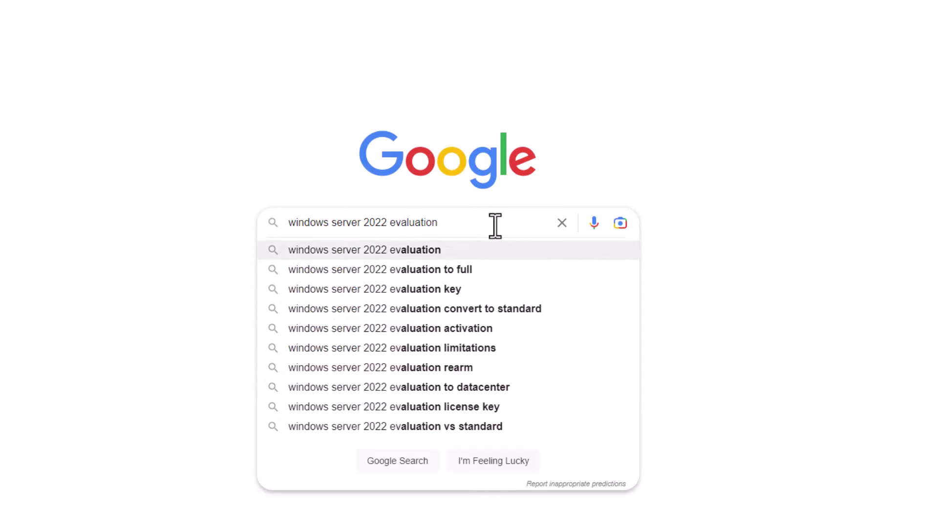
key(Return)
click(74, 295)
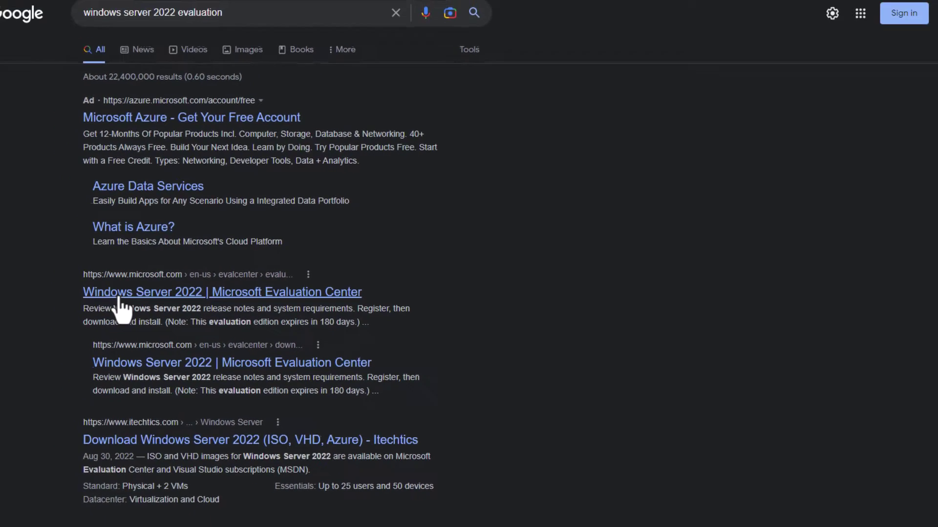
click(542, 206)
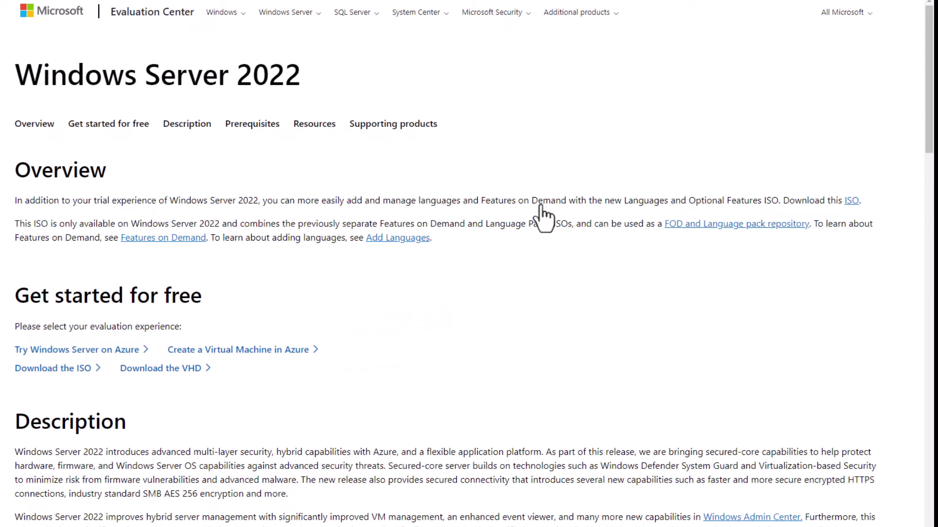
click(852, 201)
click(852, 201)
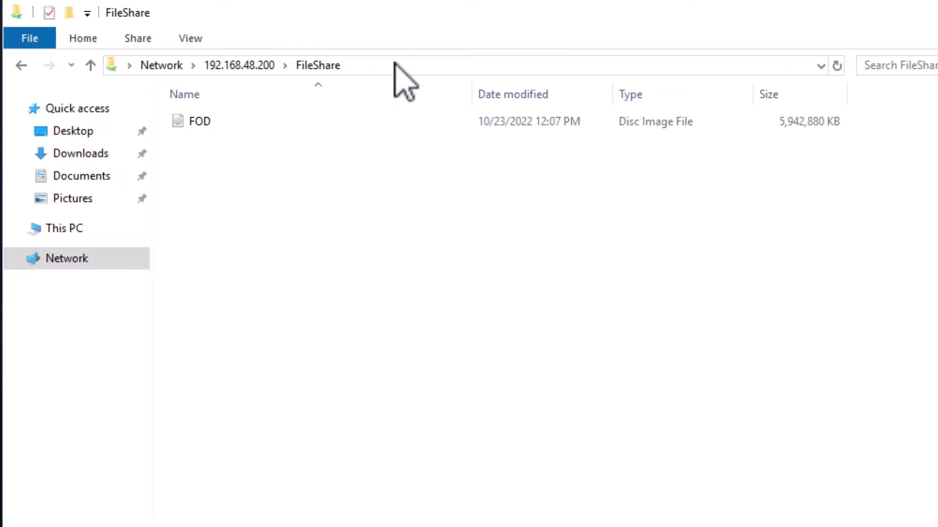
click(395, 66)
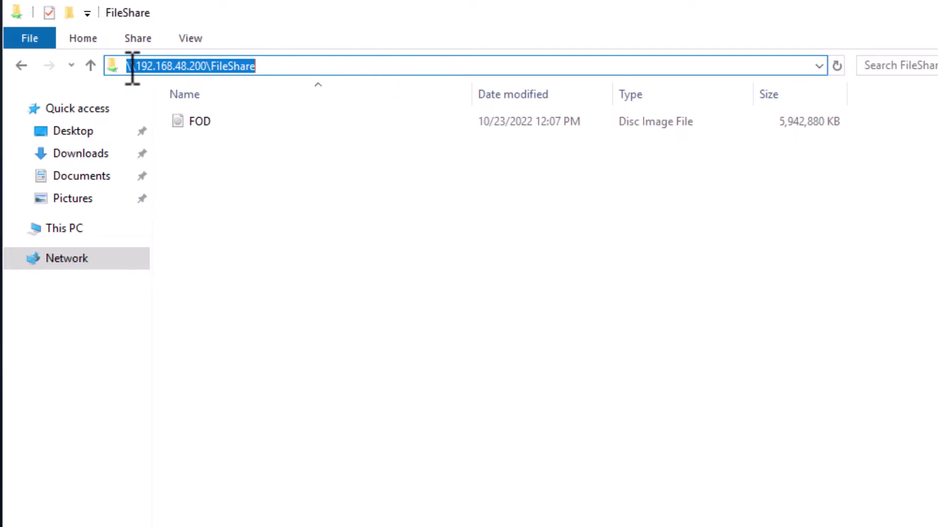
click(269, 222)
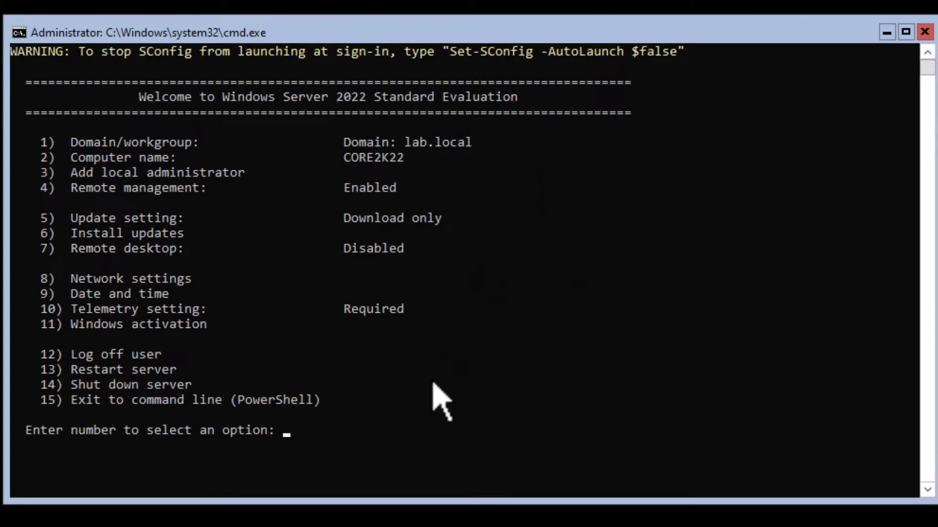
text(15)
Step: Save administrator credentials in $cred with Get-Credential
key(Return)
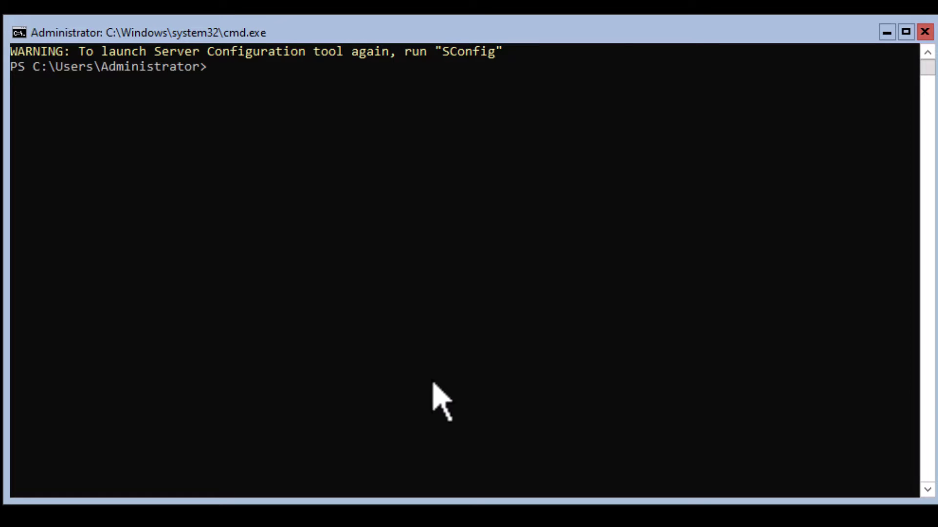
text($cred = get)
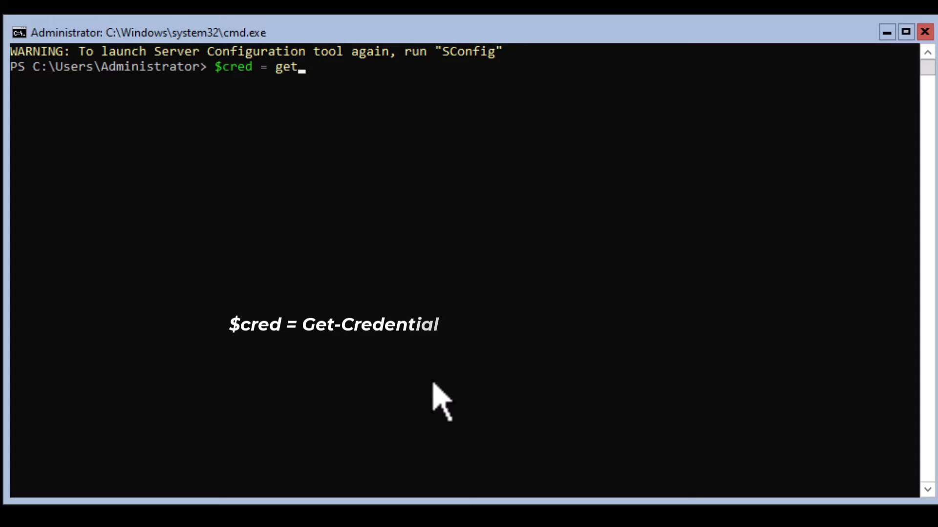
text(-cred)
key(Tab)
key(Return)
text(lab)
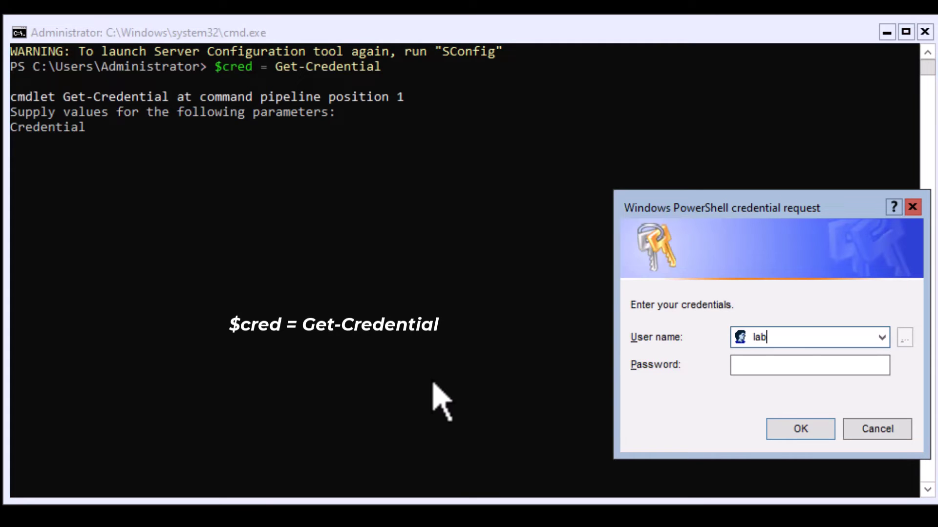
text(\administrator)
key(Tab)
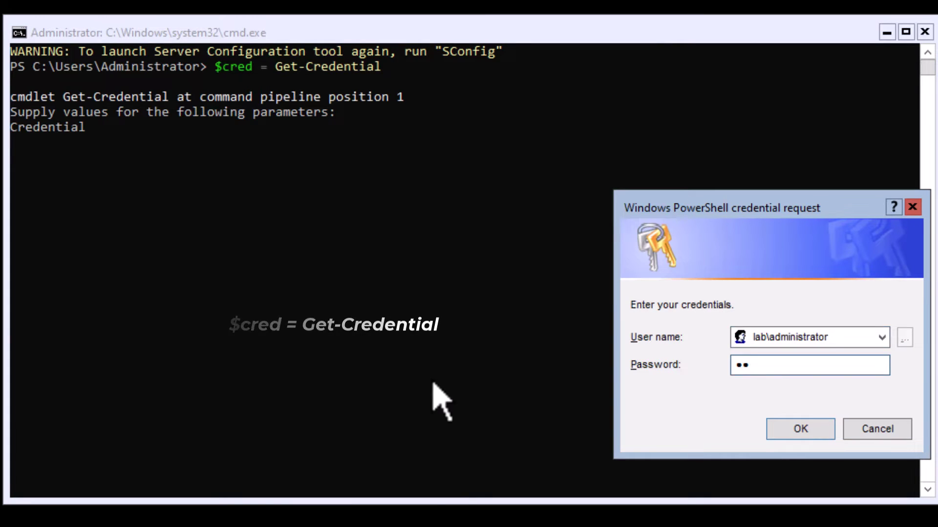
key(Return)
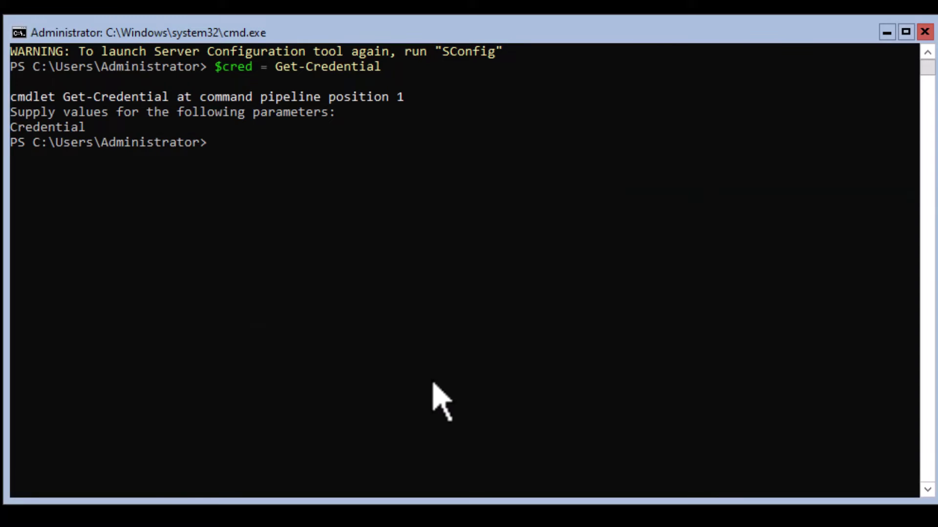
text(new-ps)
Step: Map \\192.168.48.200\FileShare as FileSystem drive FODShare using $cred
key(Tab)
text(-n)
key(Tab)
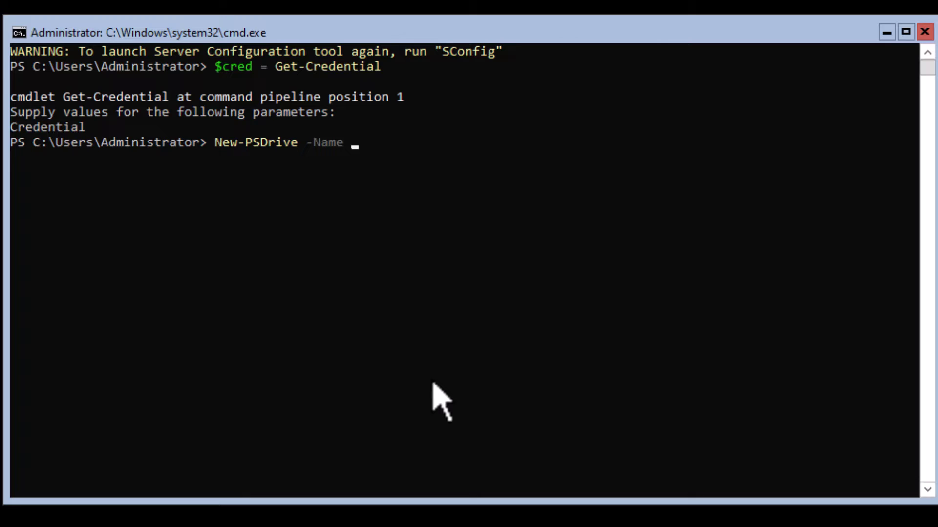
text(FODS)
text(hare )
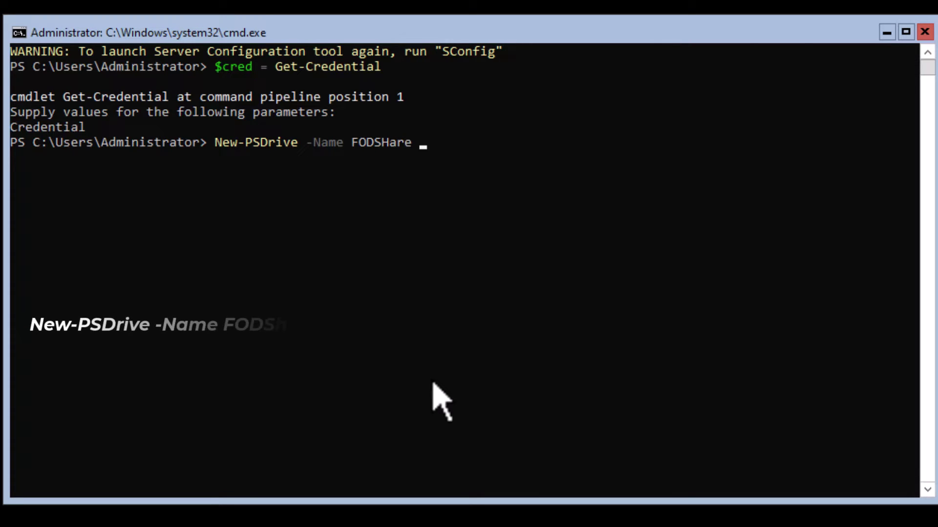
text(-ps)
key(Tab)
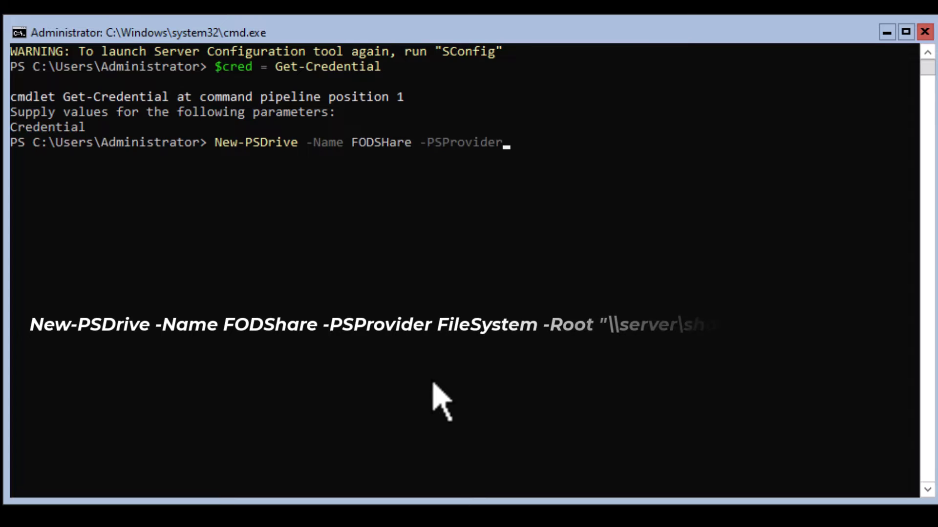
text(FileSyste)
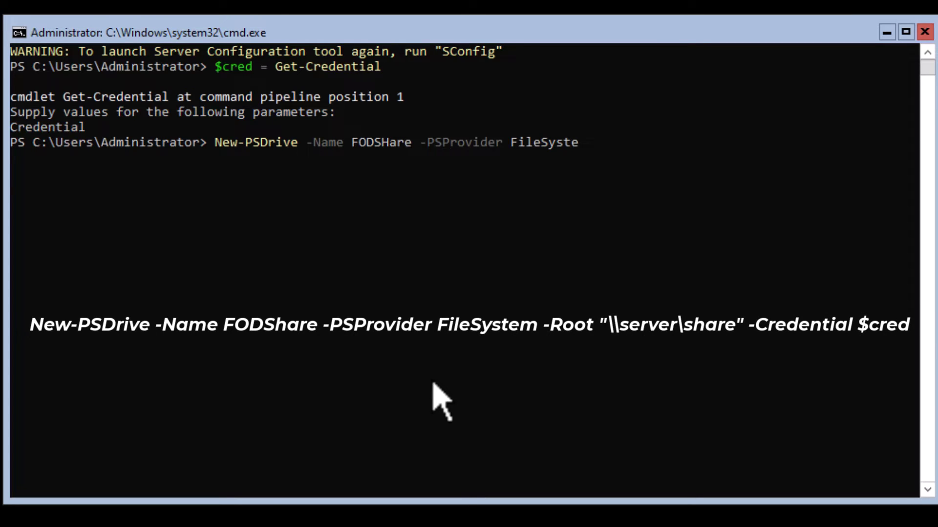
text(m -Root )
text("\\)
text(192.168.4)
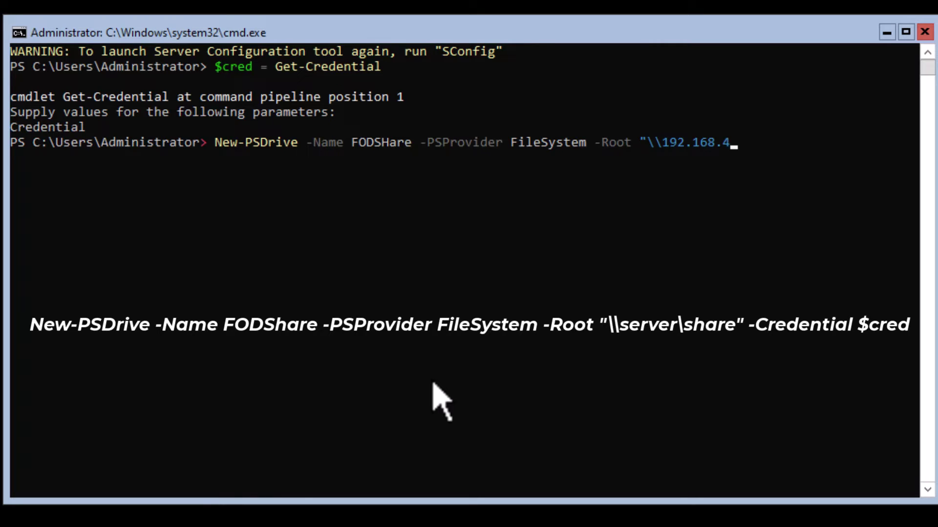
text(8.200\)
text(FileShare)
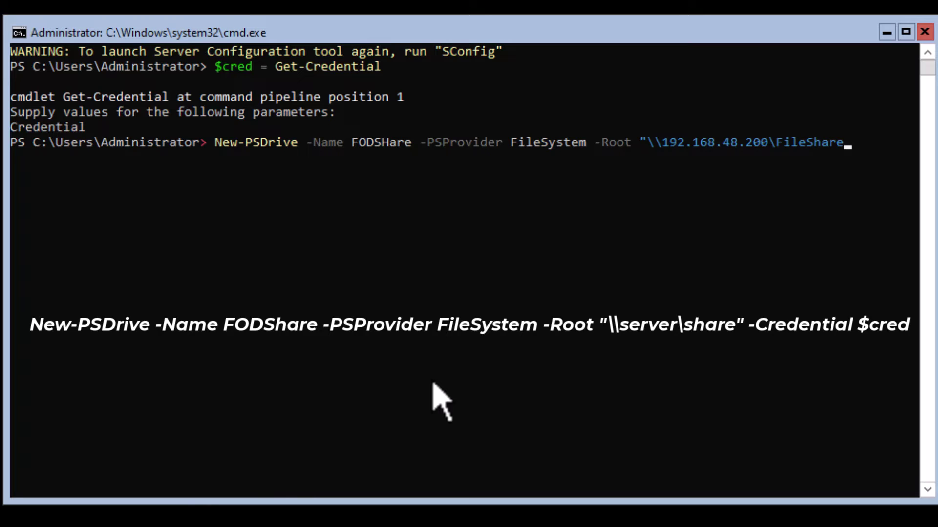
text(")
text( -Credential )
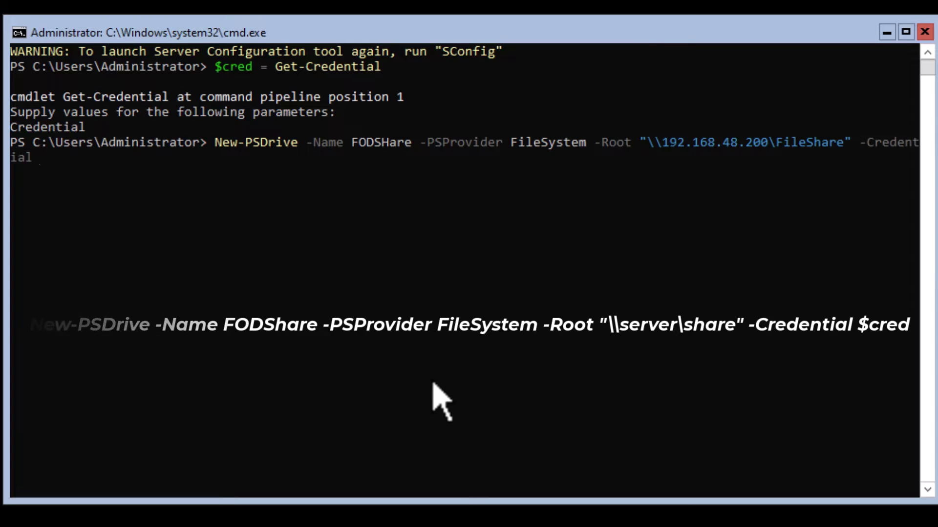
text($cre)
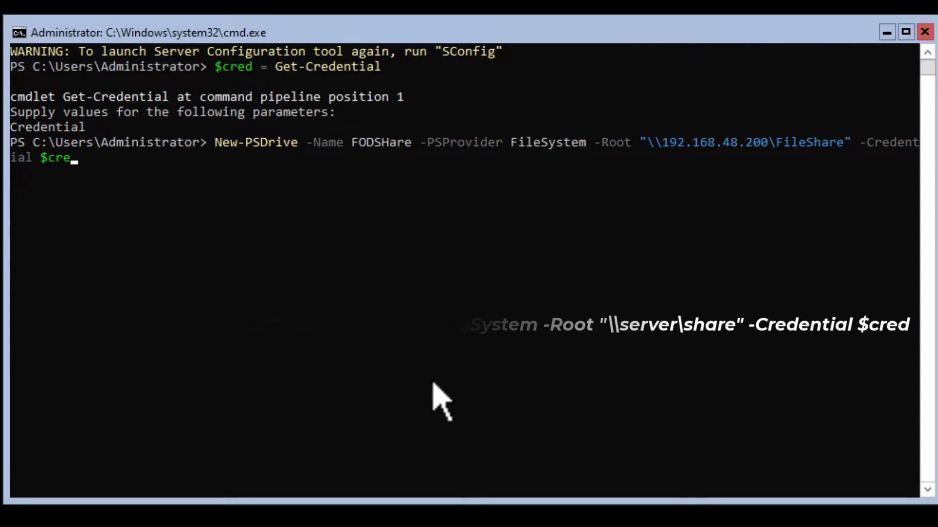
text(d)
key(Return)
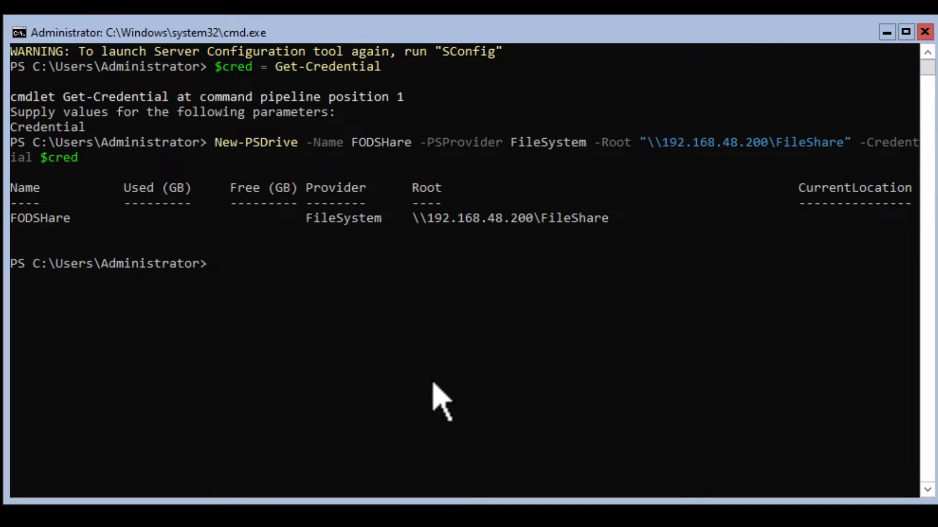
text($isoF)
text(older)
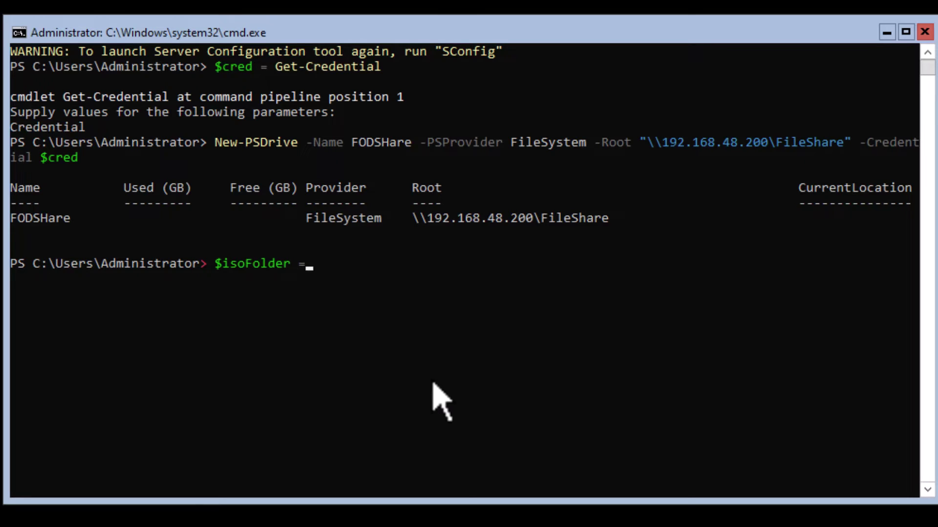
text( = ")
text(C:\)
text(FOD)
text(")
Step: Set $isoFolder to C:\FOD and $fodIsoFilename to "FOD.iso"
key(Return)
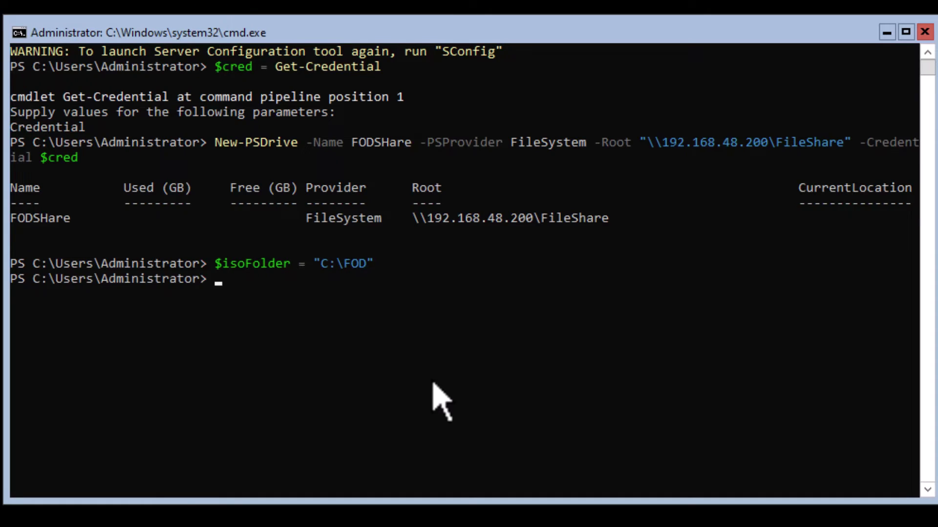
text($fod)
text(IsoFilena)
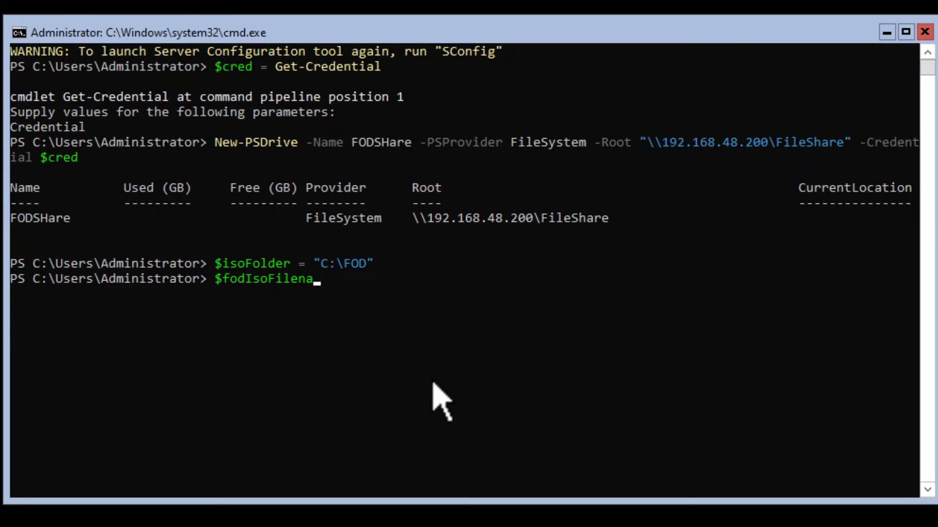
text(me = ")
text(F)
text(OD.iso")
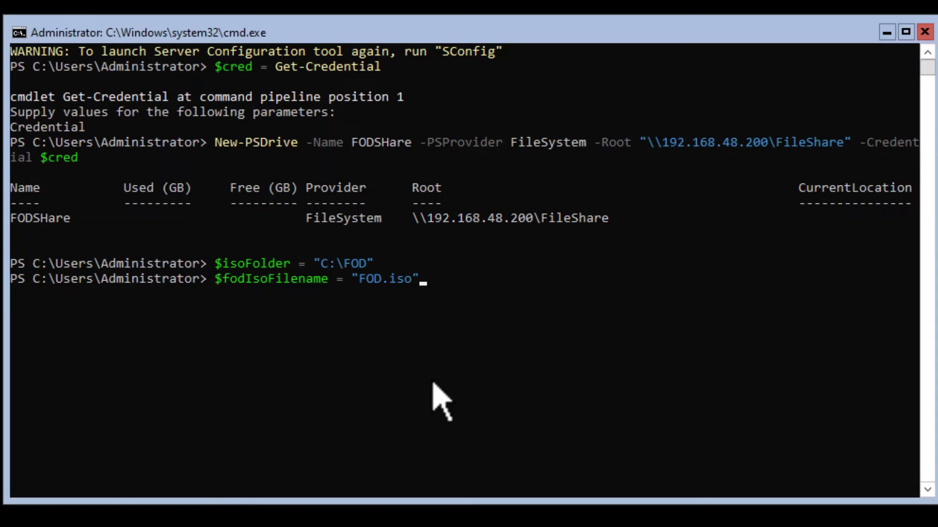
key(Return)
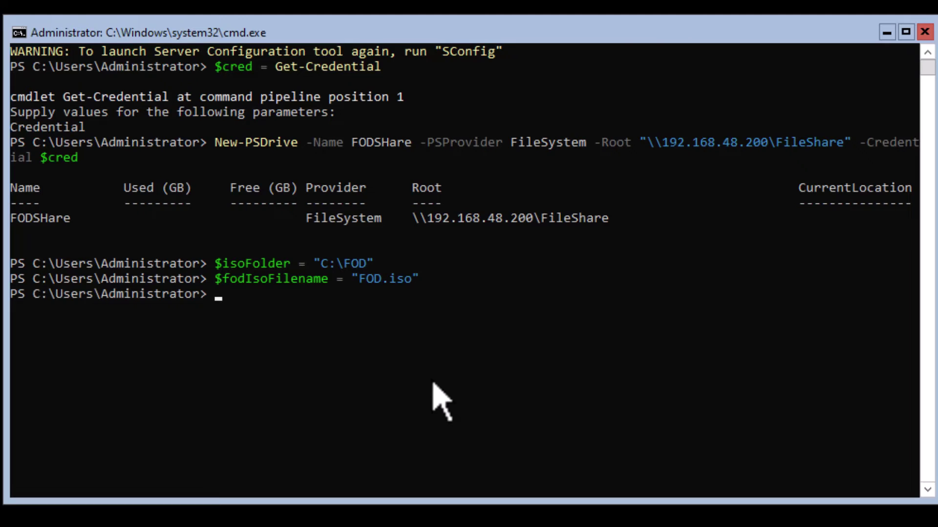
text(new-it)
Step: Create the C:\FOD directory with New-Item -ItemType Directory -Path $isoFolder
key(Tab)
text(It)
key(Tab)
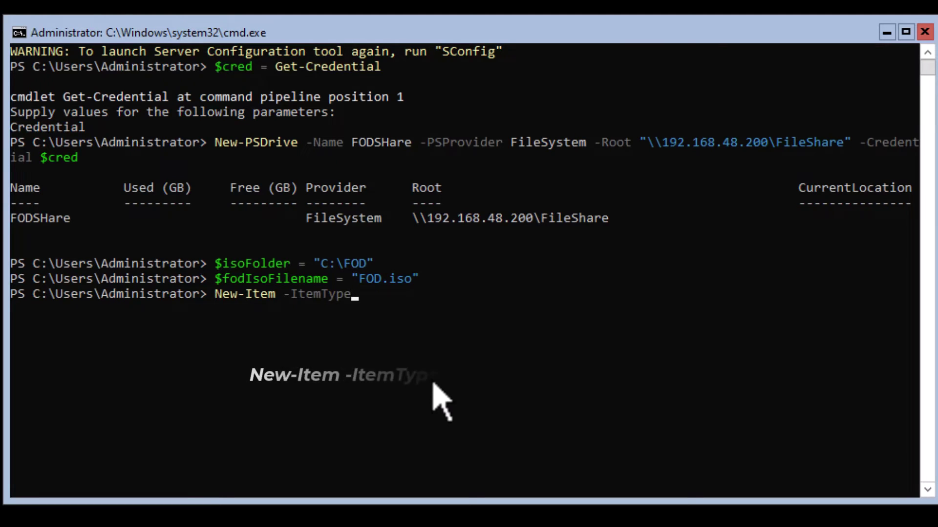
text(Directo)
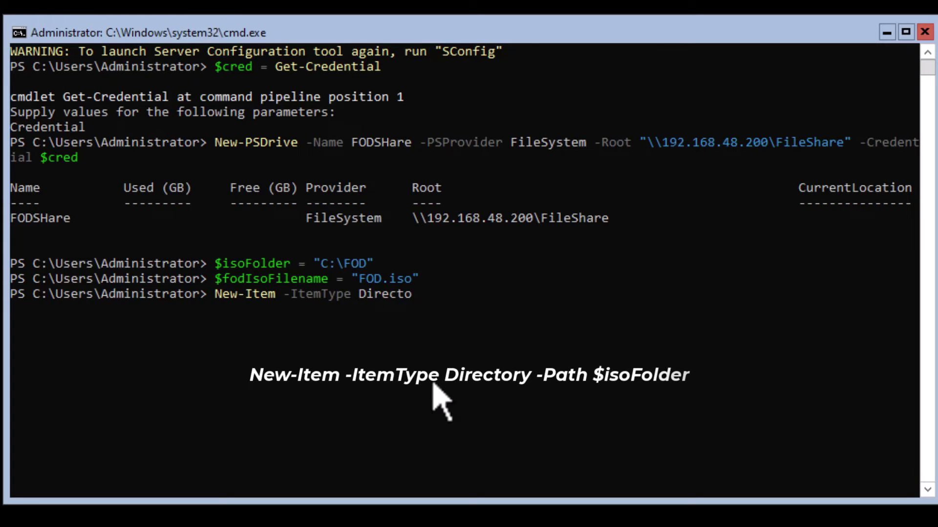
text(ry -P)
key(Tab)
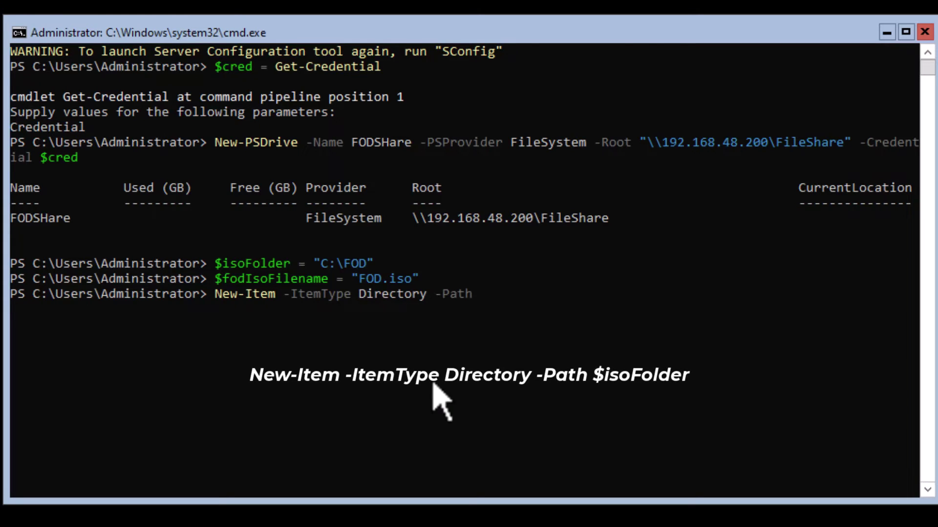
text($iso)
key(Tab)
key(Return)
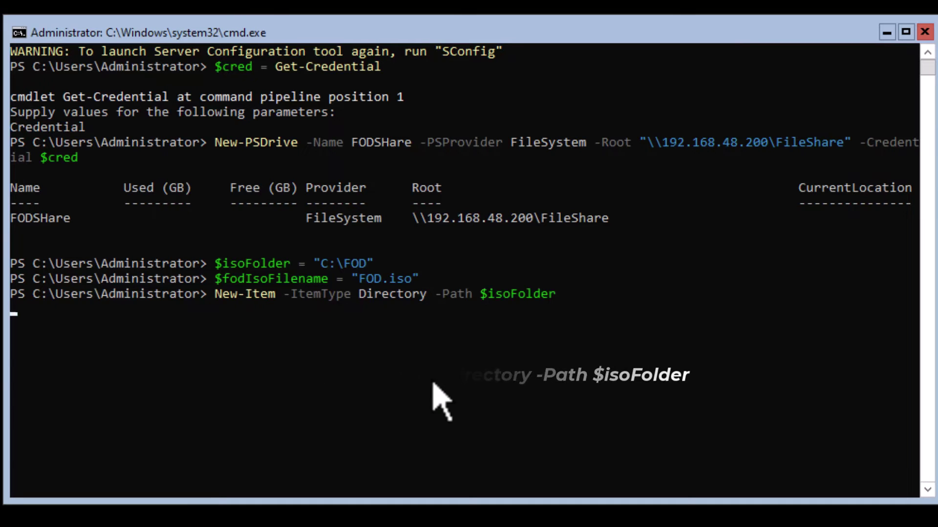
text(Copy-Item)
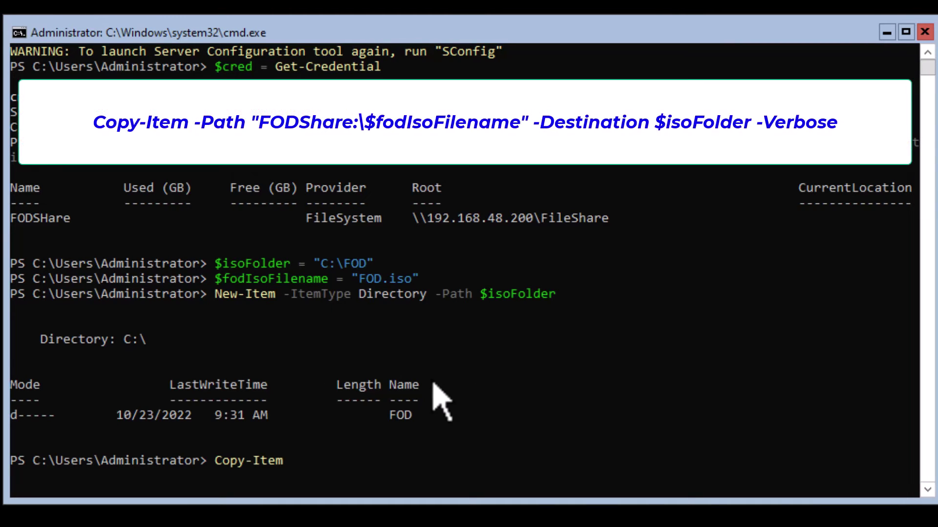
text( -Path)
text("FODShare:)
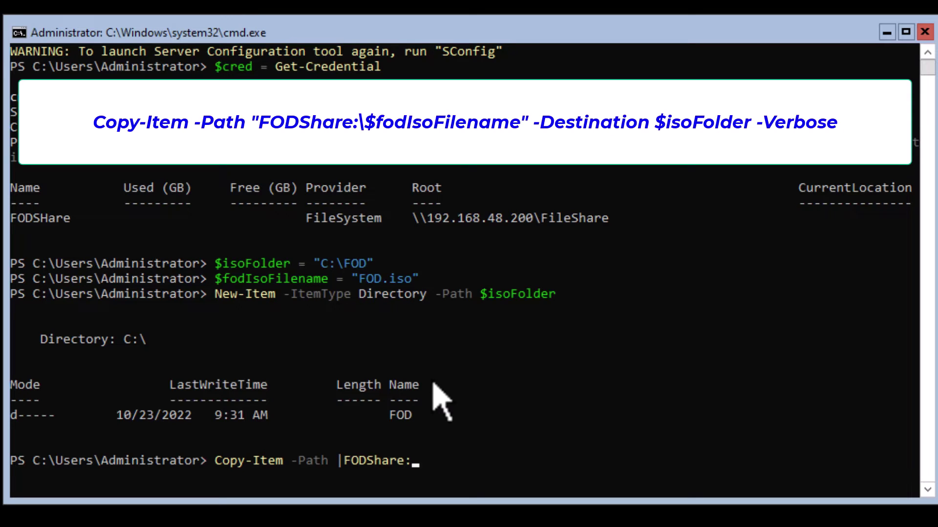
text(\$fodIsoFilename)
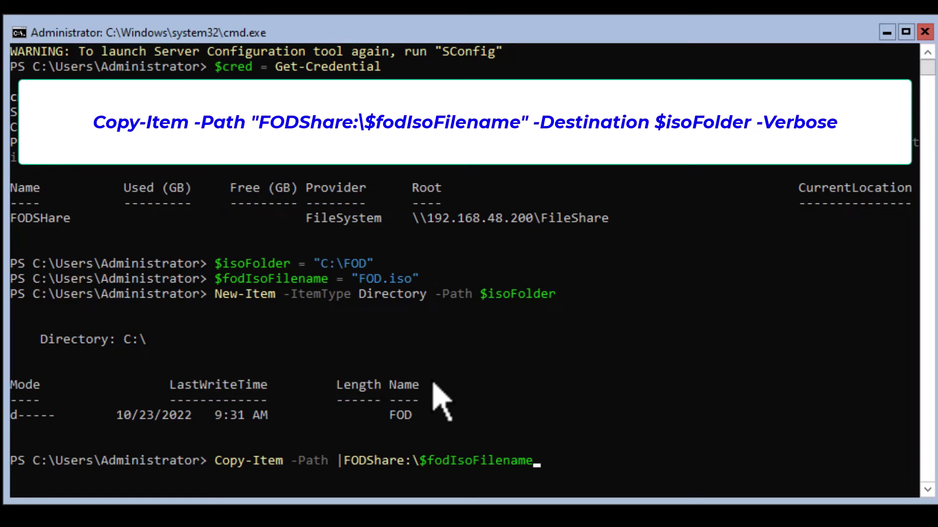
text(")
Step: Copy FODShare:\FOD.iso into C:\FOD with verbose Copy-Item output
key(Left)
key(Left)
key(Left)
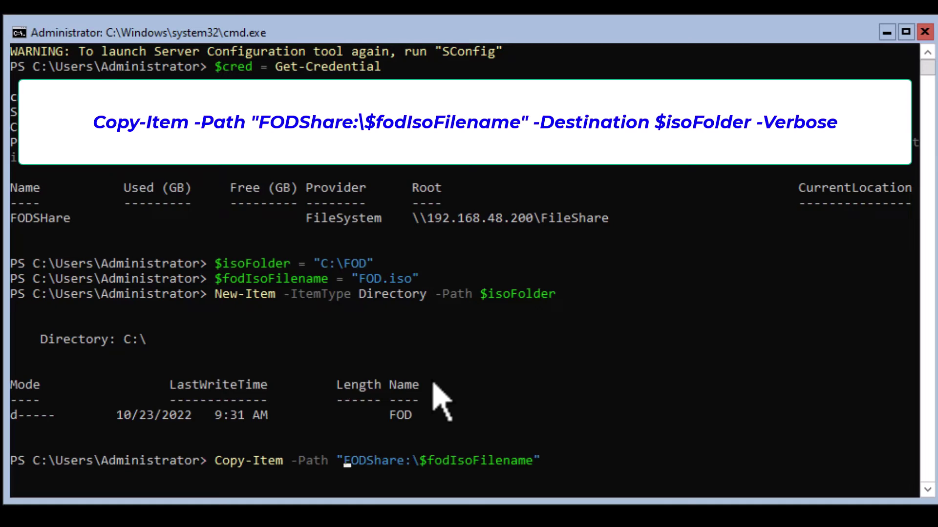
key(End)
text(-Destination $iso)
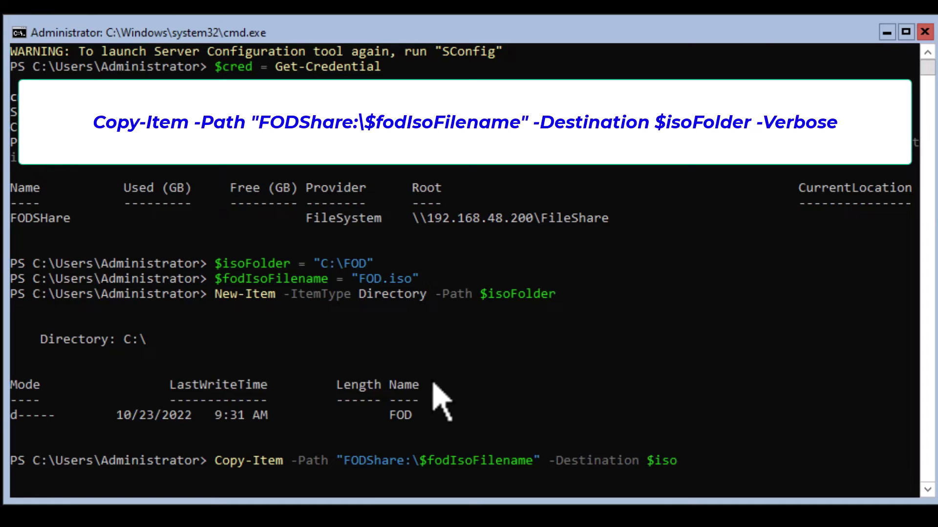
text(Folder -Verbose)
key(Return)
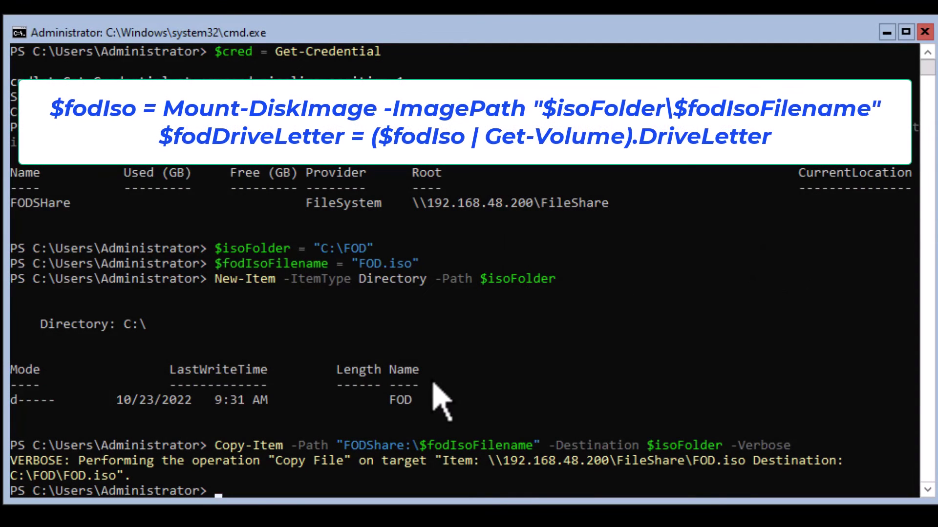
text($fodIso = Mount-DiskImage)
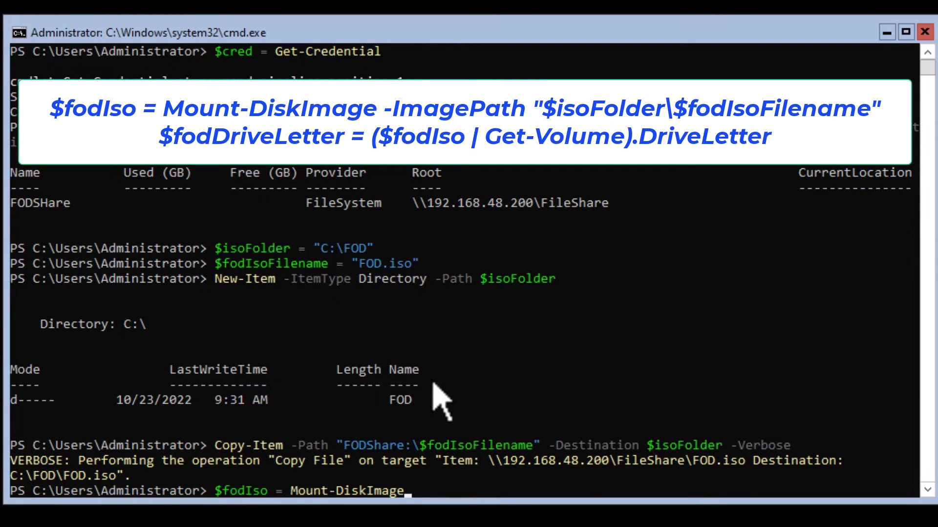
text( -im)
Step: Mount $isoFolder\$fodIsoFilename into $fodIso and start capturing $fodDriveLetter via Get-Volume
key(Tab)
text("$isoF)
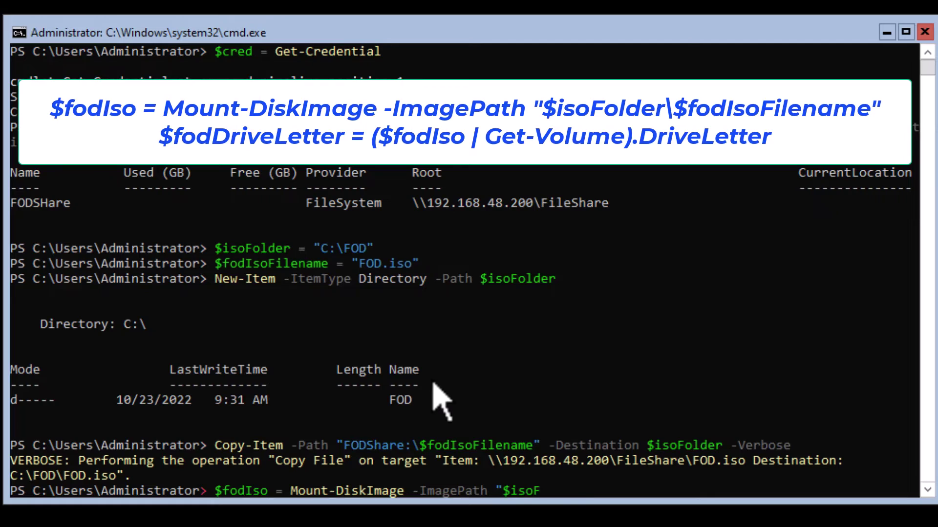
text(older\$fo)
text(disofi)
key(Tab)
text(")
key(Return)
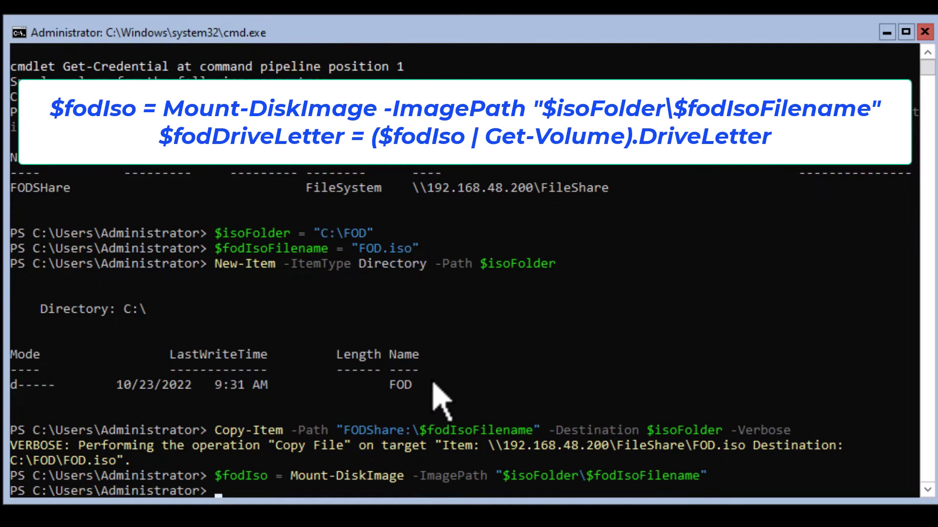
text($foddriveLetter = ()
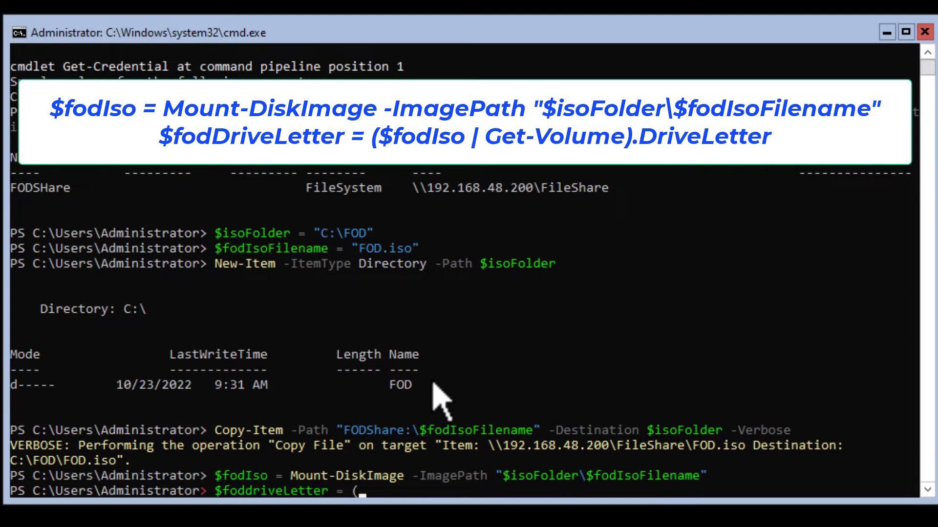
text($fodIso | Get-V)
key(Tab)
key(Tab)
key(Tab)
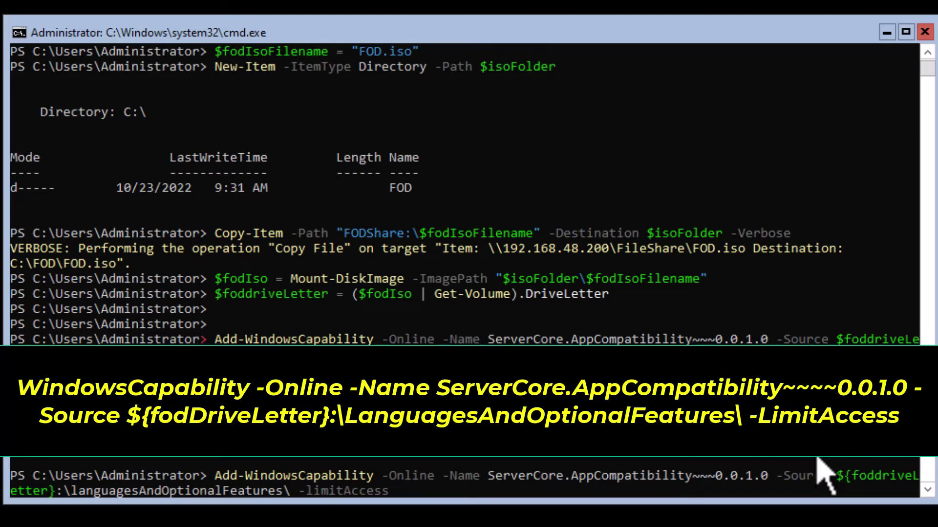
Step: Install ServerCore.AppCompatibility from the ISO's LanguagesAndOptionalFeatures folder with -LimitAccess
key(Return)
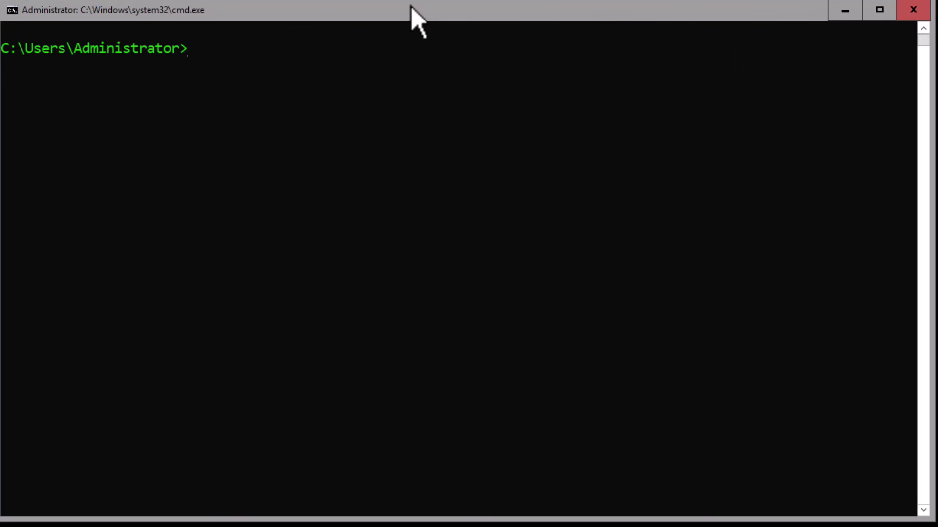
text(mmc)
Step: Launch mmc and add the Local Users and Groups snap-in for the local computer
key(Return)
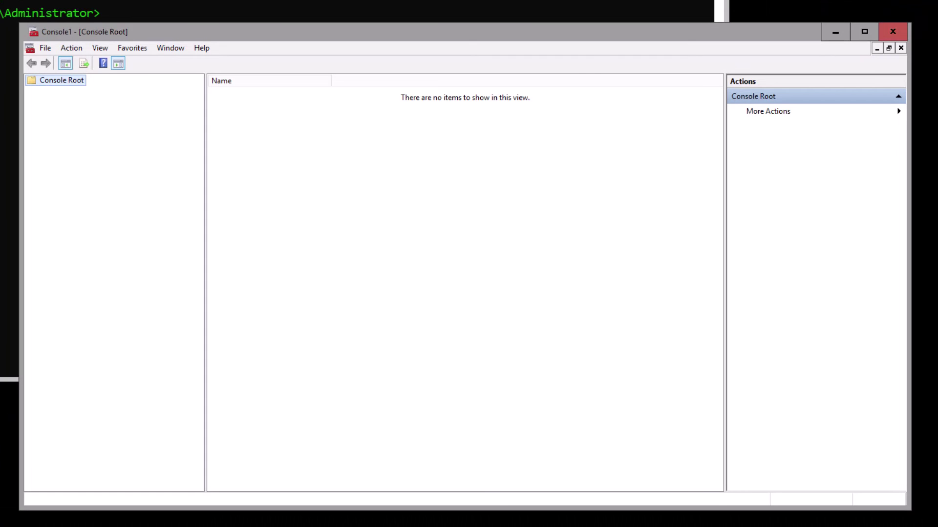
click(45, 48)
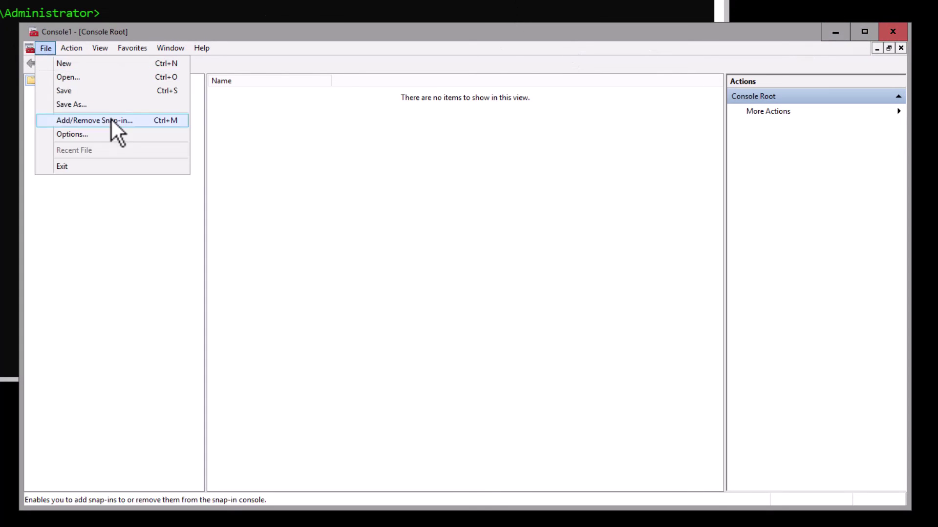
click(112, 119)
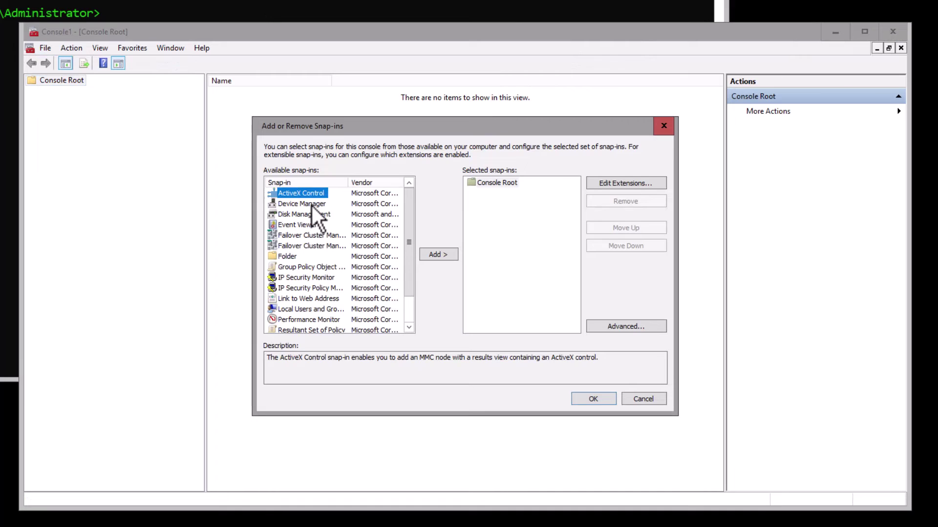
double_click(323, 310)
click(503, 334)
click(593, 398)
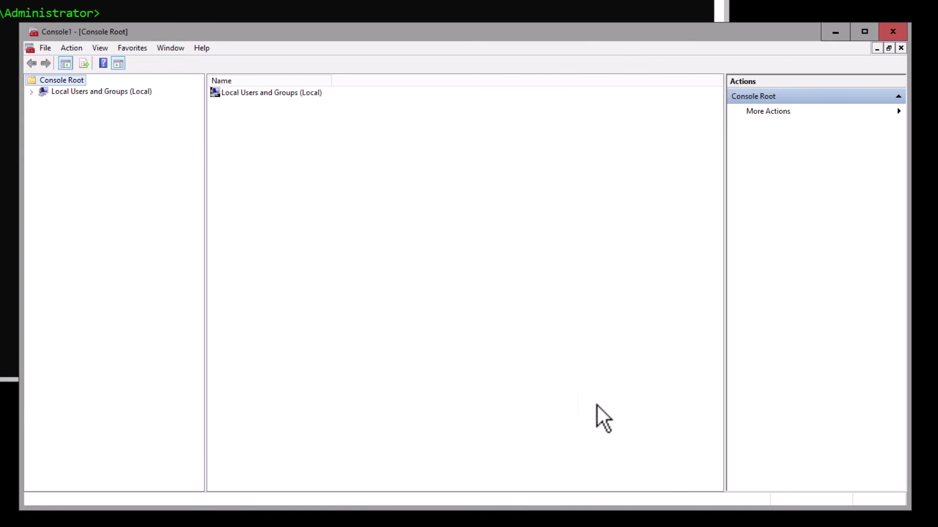
Step: Expand Local Users and Groups to view Groups, then close the console and answer the save prompt
double_click(101, 94)
click(75, 103)
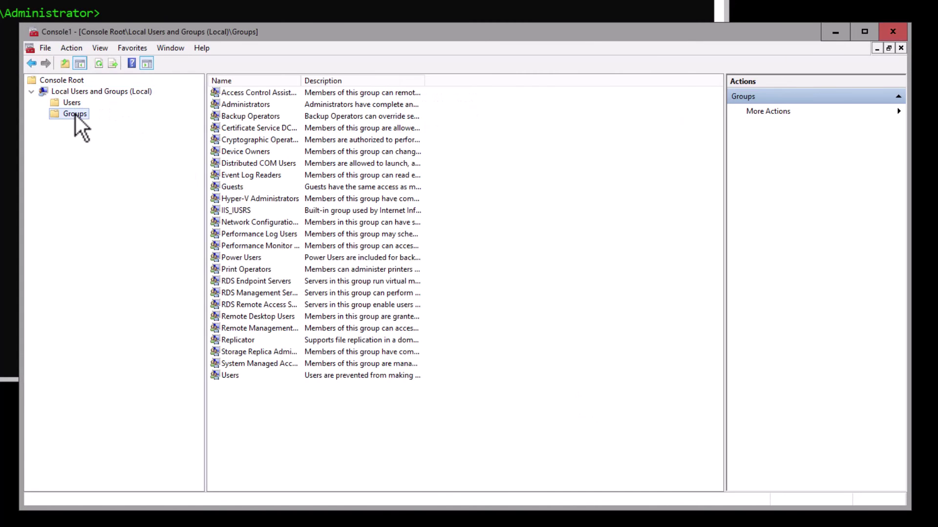
click(895, 33)
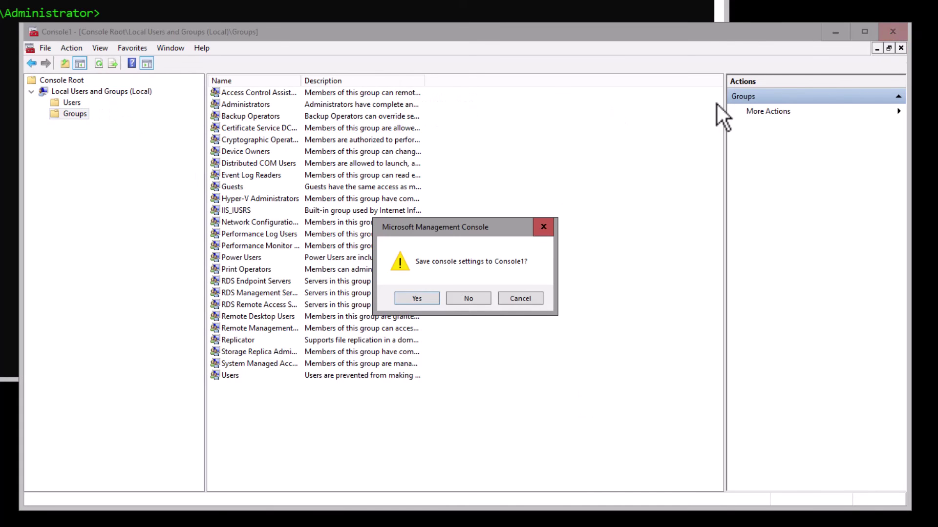
click(469, 298)
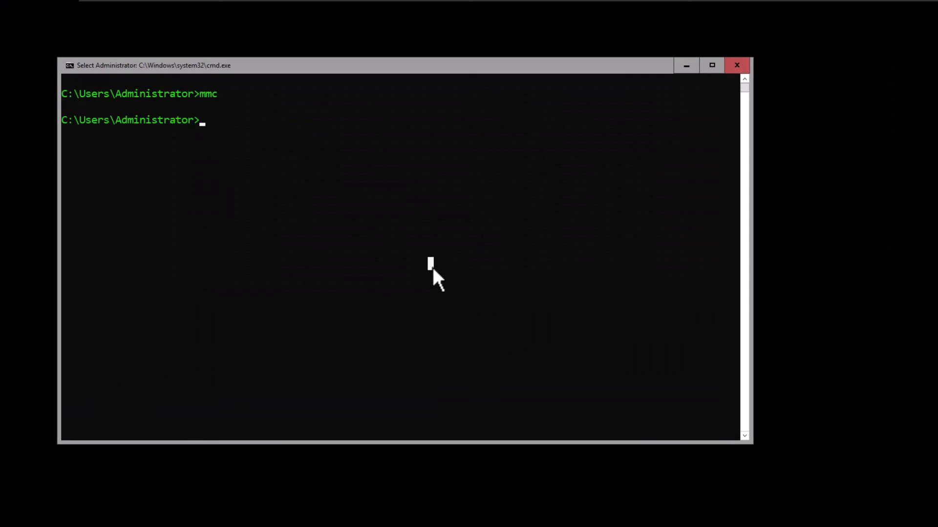
text(perfmon)
Step: Launch and close Performance Monitor (perfmon), then Resource Monitor (resmon)
key(Return)
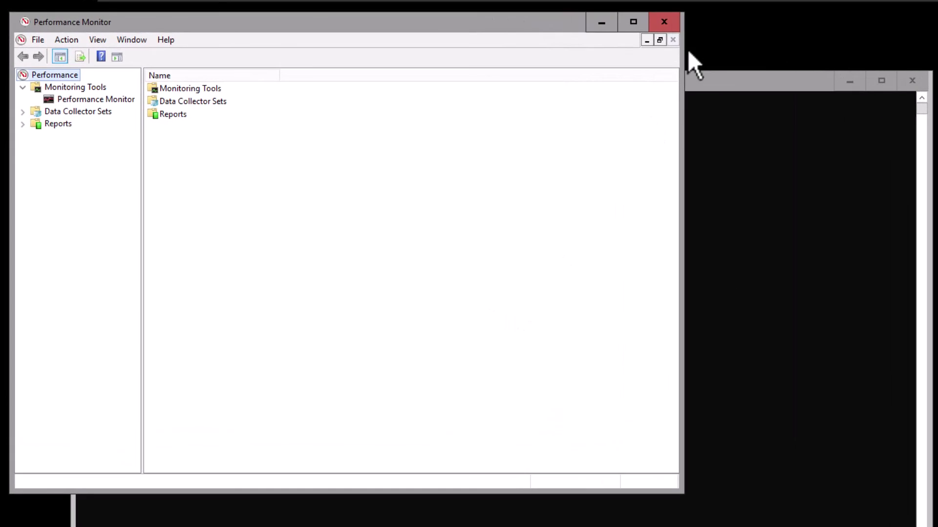
click(672, 20)
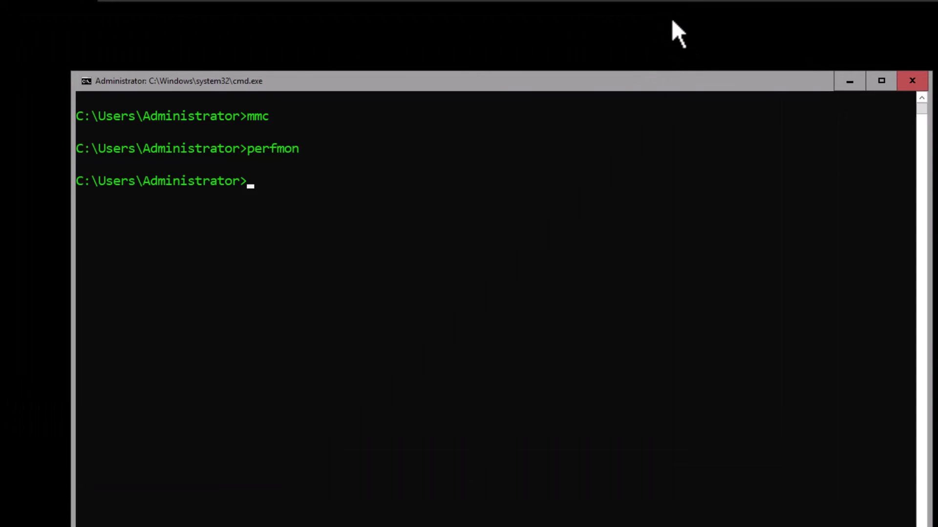
text(resmon)
key(Return)
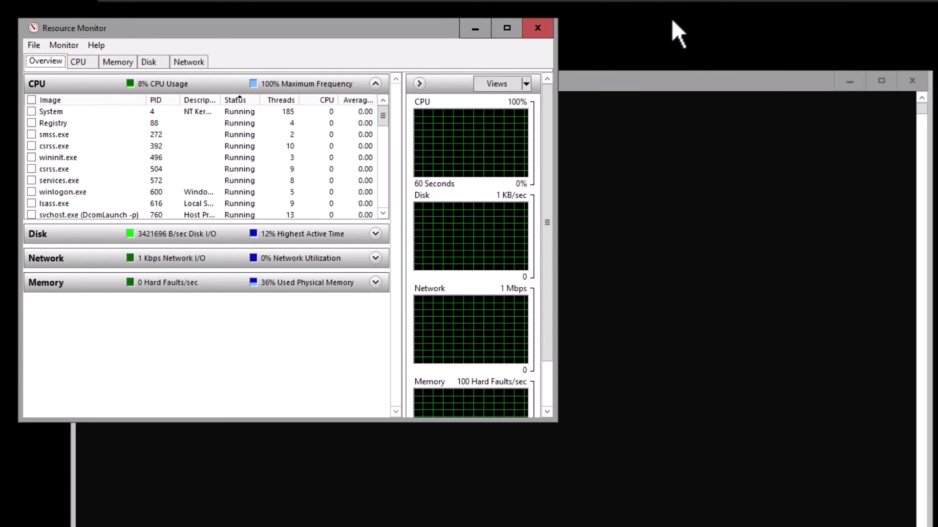
click(536, 30)
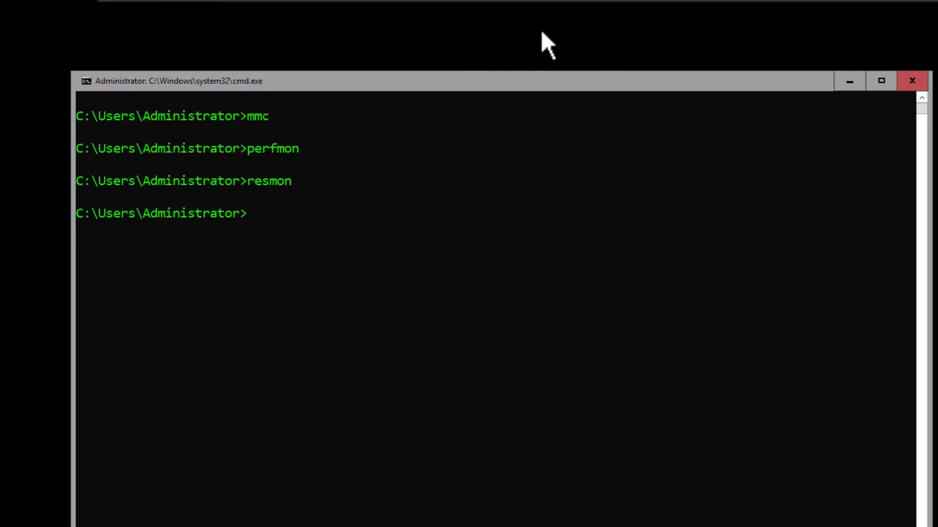
text(devmgm)
text(t.ms)
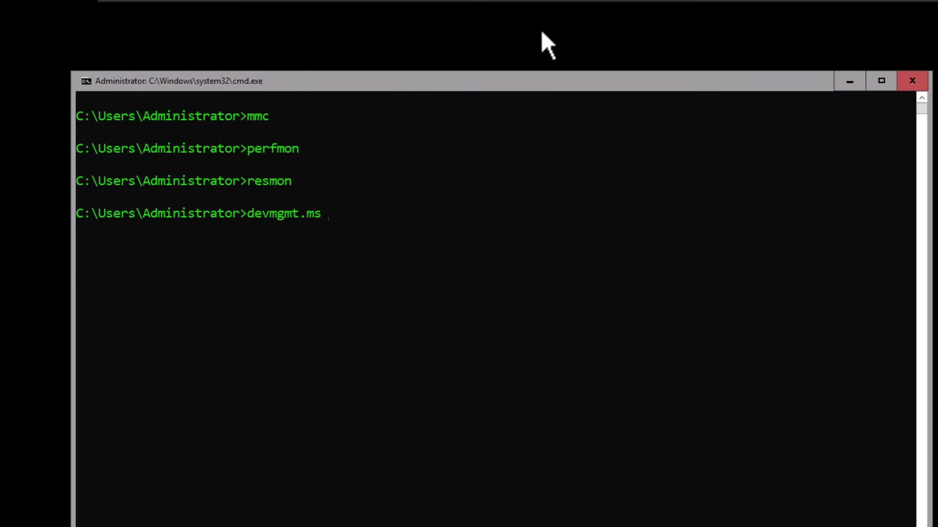
text(c)
Step: Open Device Manager with devmgmt.msc to view the hardware list, including an unknown PCI Device, then close it
key(Return)
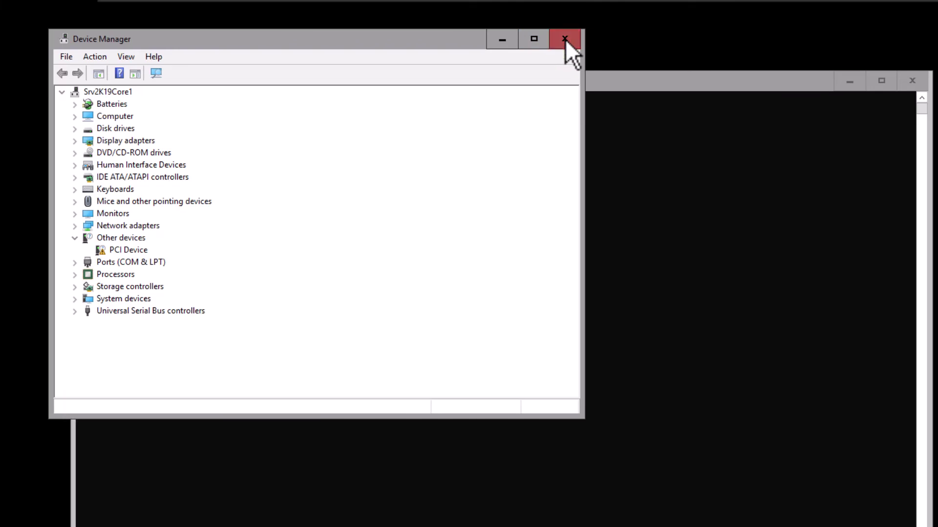
click(565, 39)
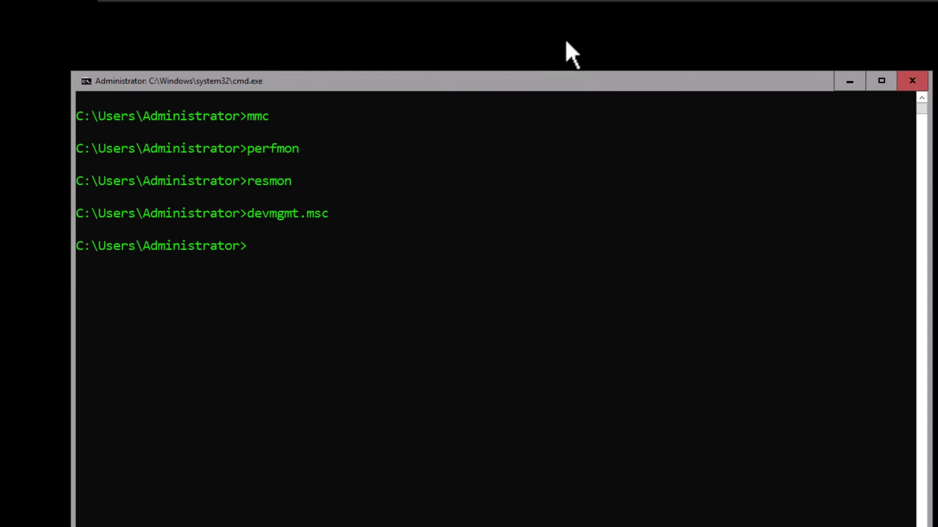
text(explorer)
Step: Launch explorer to view This PC's user folders and C: and D: drives, then close it
key(Return)
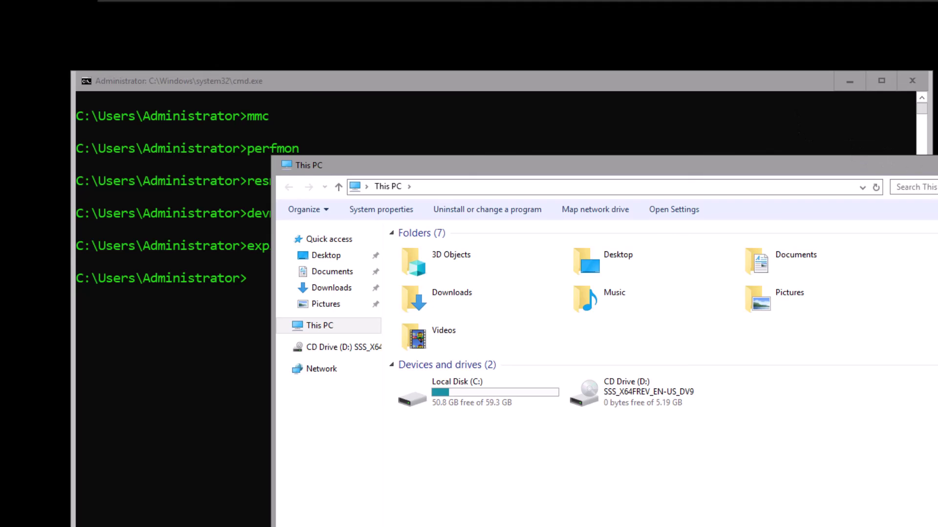
key(alt+F4)
text(powershel)
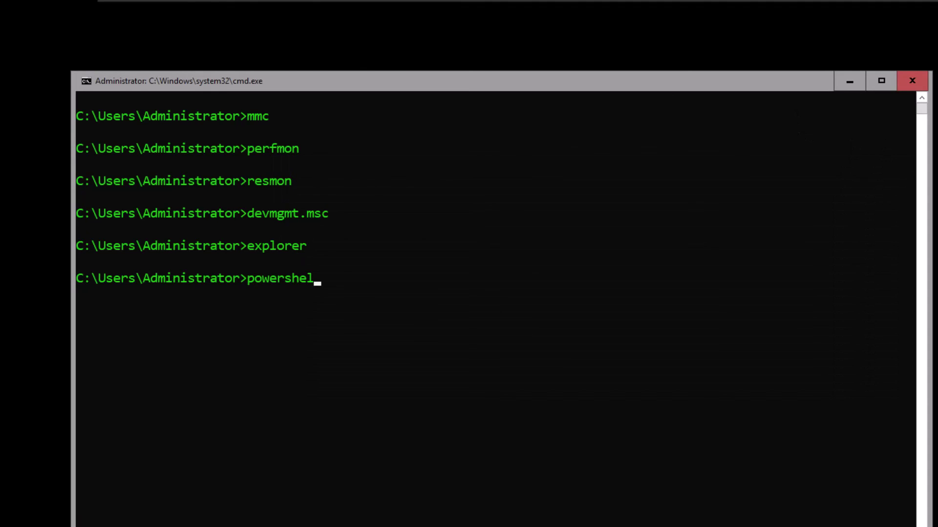
text(l_ISE)
Step: Launch powershell_ISE, confirm its console and Commands list appear, then close it
key(Return)
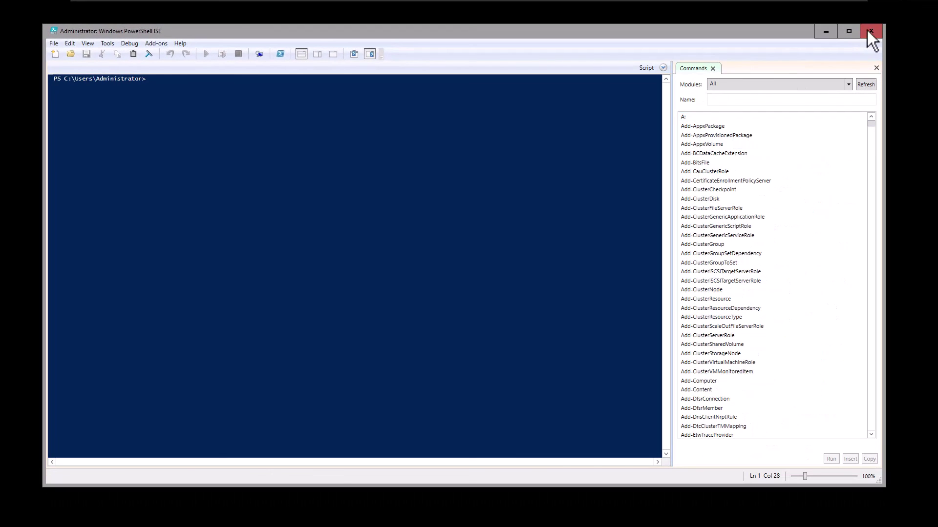
click(870, 33)
text(dis)
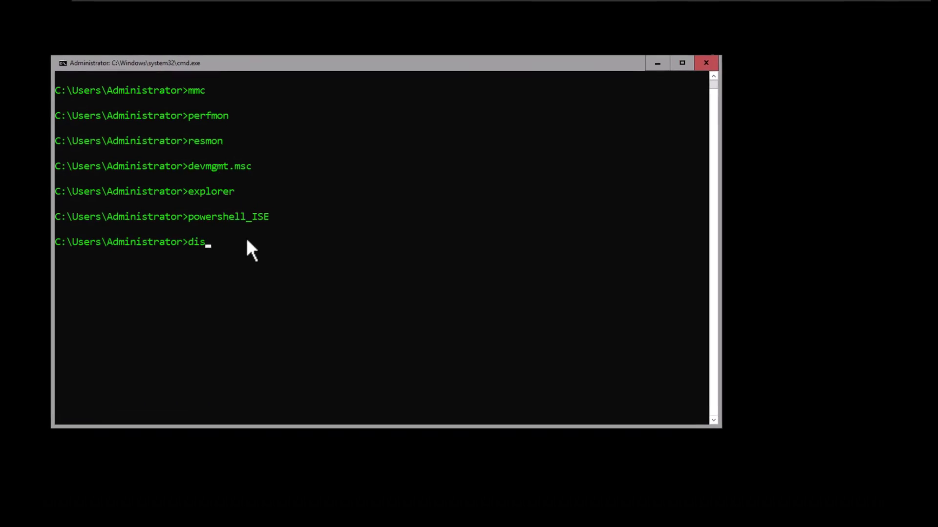
text(kmgmt.msc)
Step: Open diskmgmt.msc to view Disk 0's recovery, EFI and C: partitions and the DVD drive, then close it
key(Return)
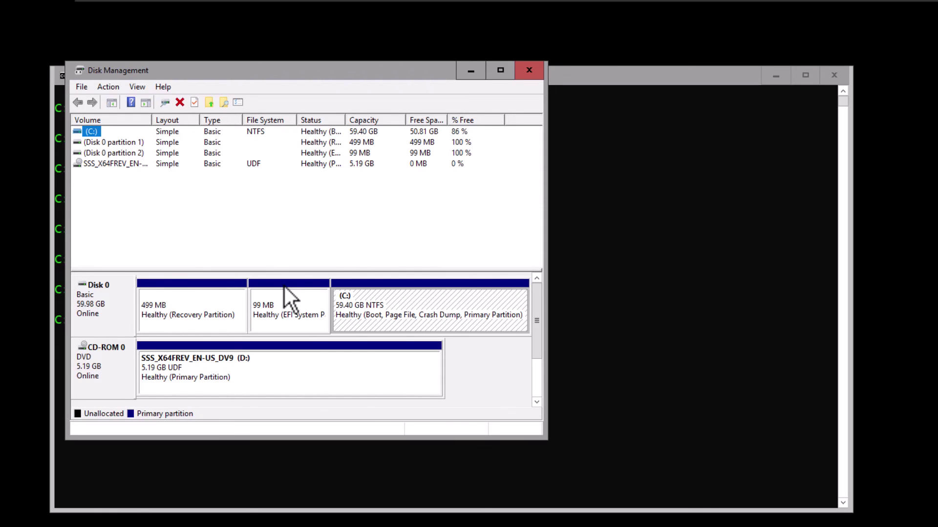
click(528, 72)
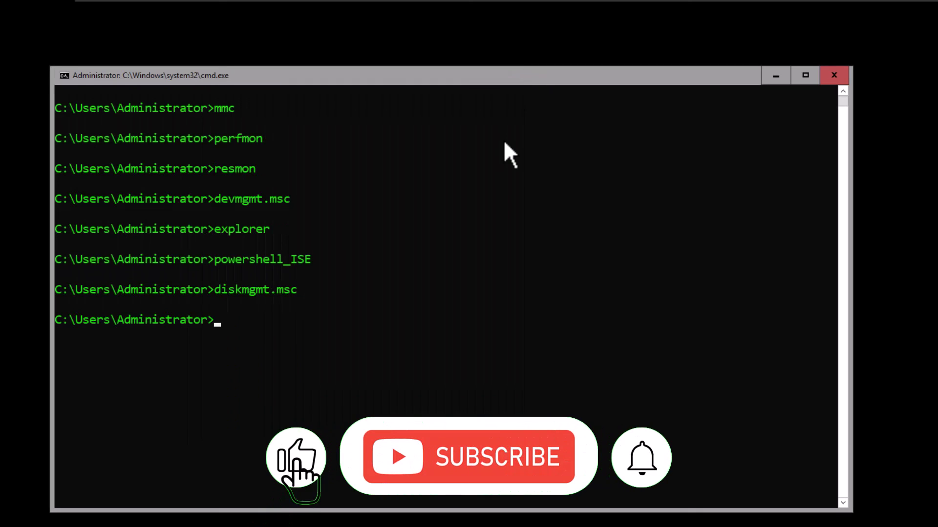